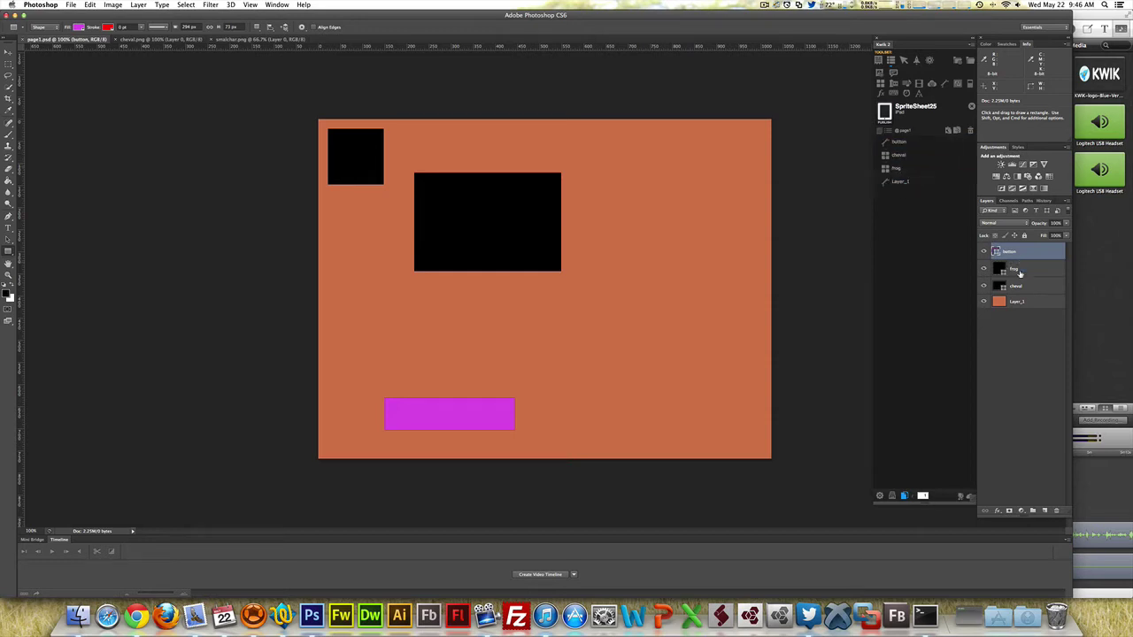
# Review the page1.psd layers and the cheval.png and smalchar.png sprite sheets, and return to page1.psd
pyautogui.click(1020, 304)
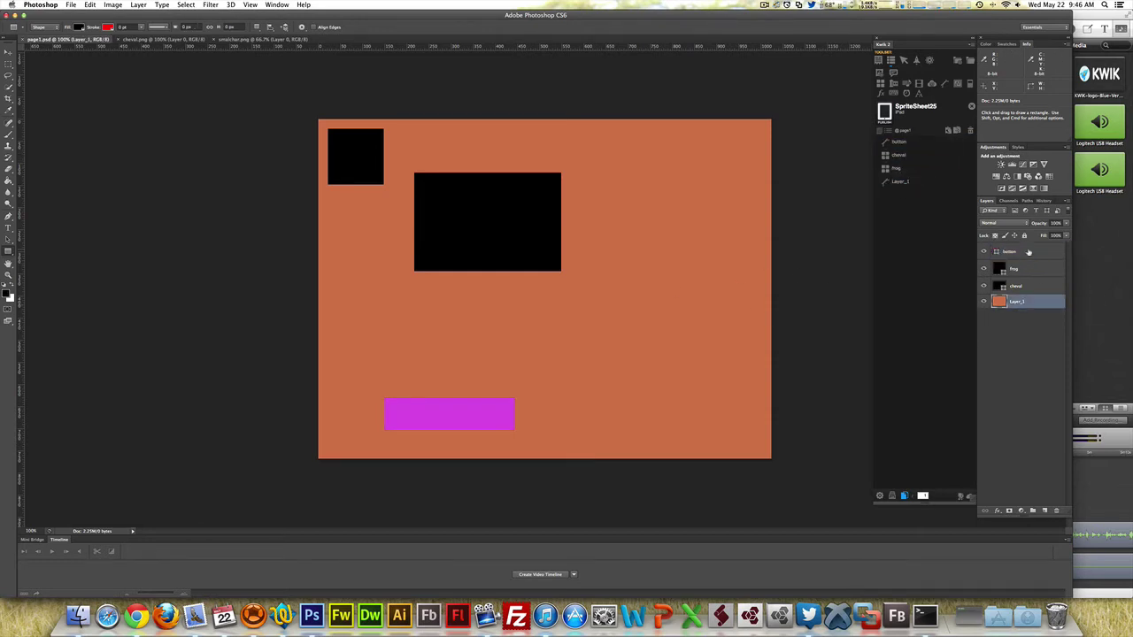
pyautogui.click(1027, 252)
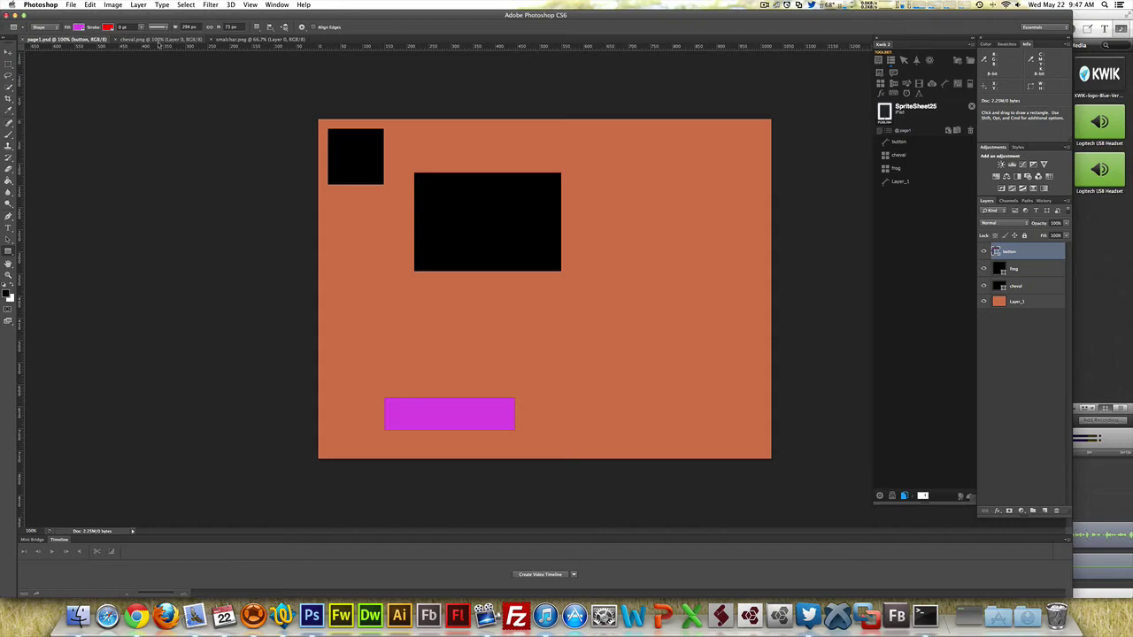
pyautogui.click(161, 41)
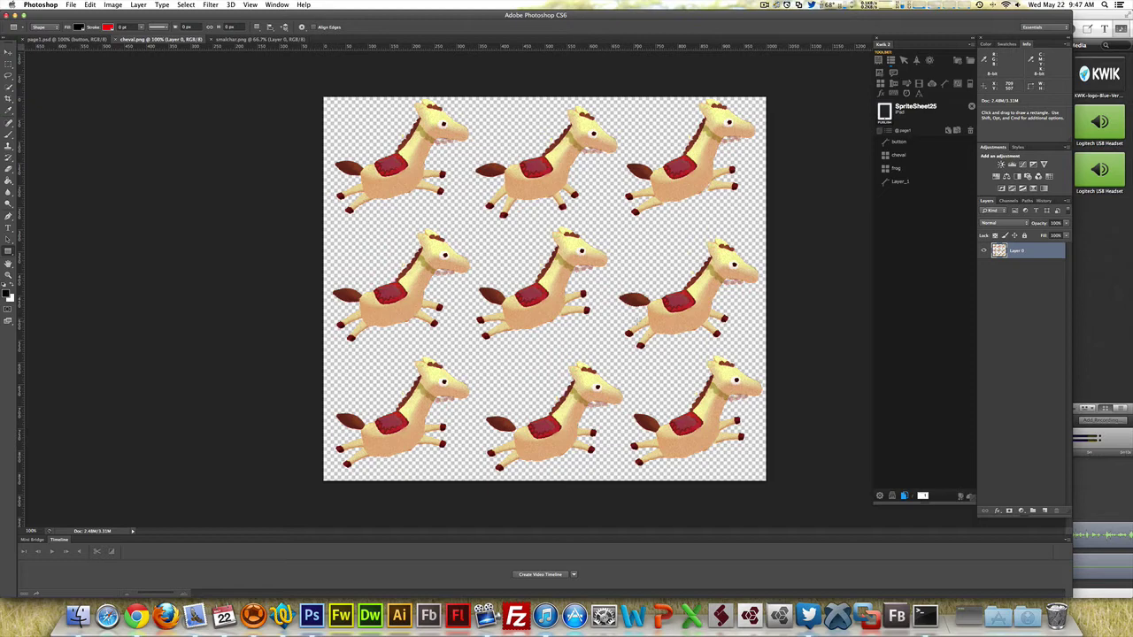
pyautogui.click(238, 40)
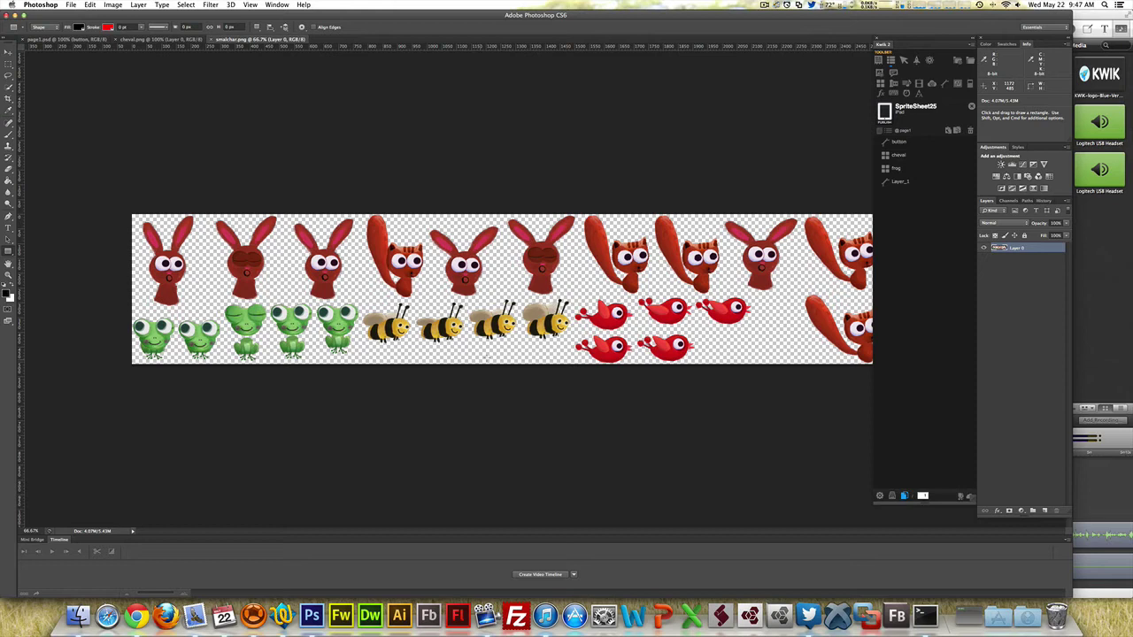
pyautogui.click(66, 41)
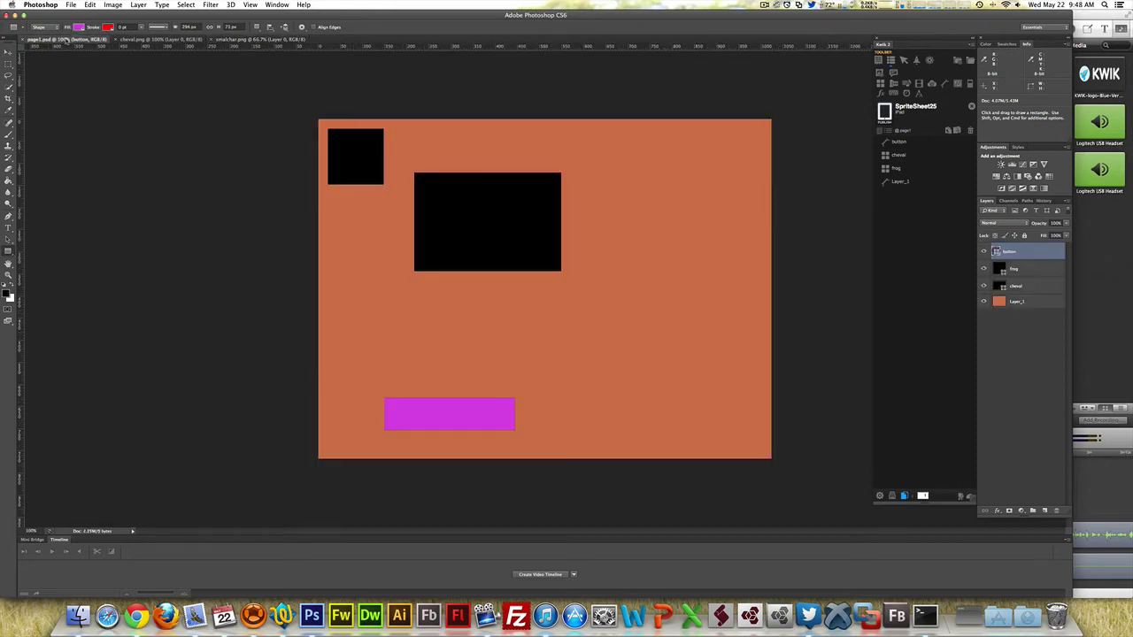
# Examine the cheval layer's Sprite Sheet Replacement settings, including its Texture Packer import file, and close the dialog
pyautogui.click(1020, 289)
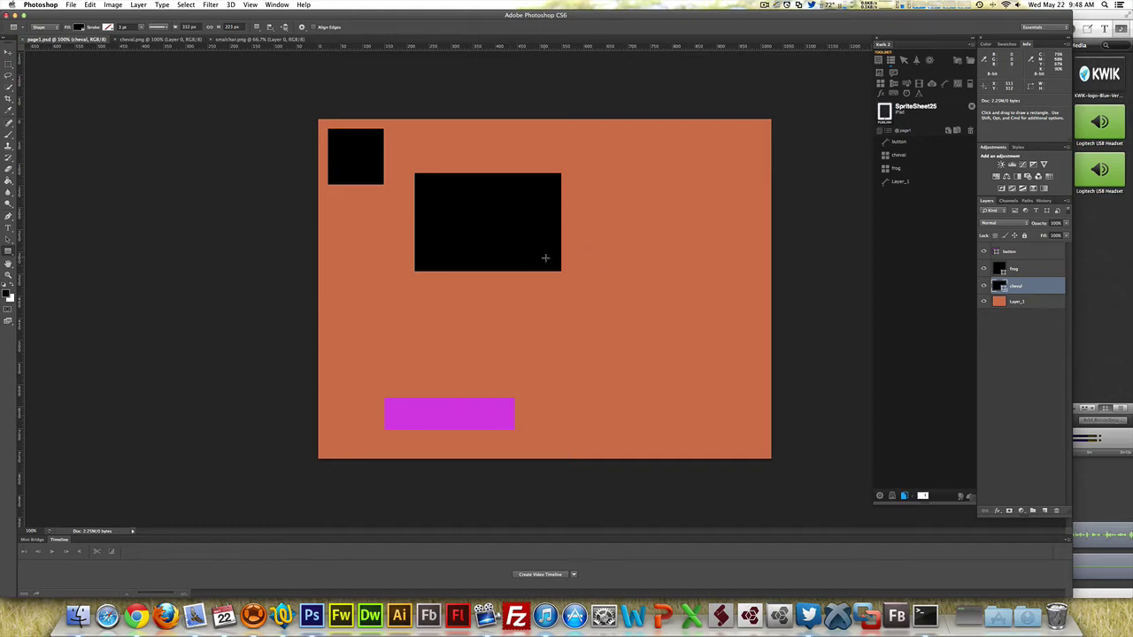
pyautogui.click(901, 161)
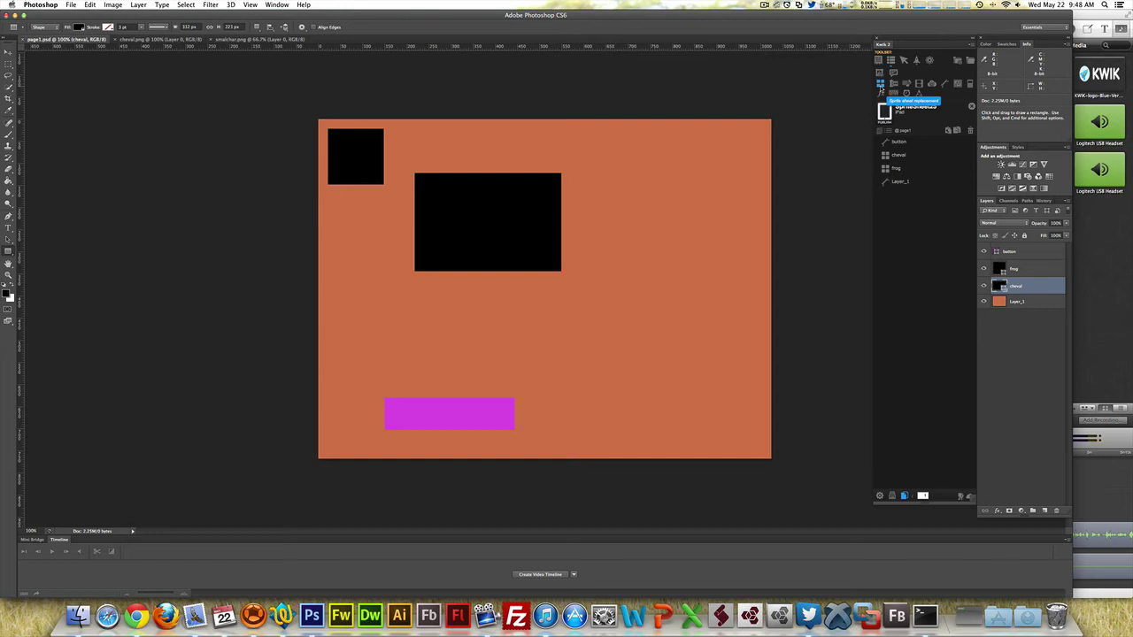
pyautogui.click(889, 157)
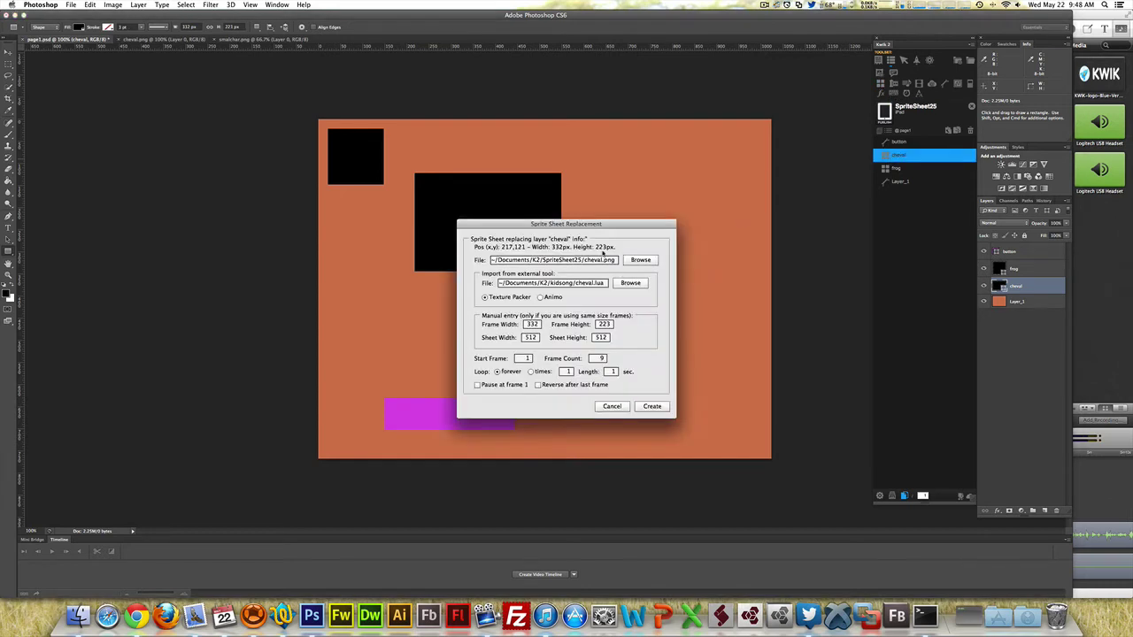
pyautogui.moveTo(620, 227); pyautogui.dragTo(738, 171)
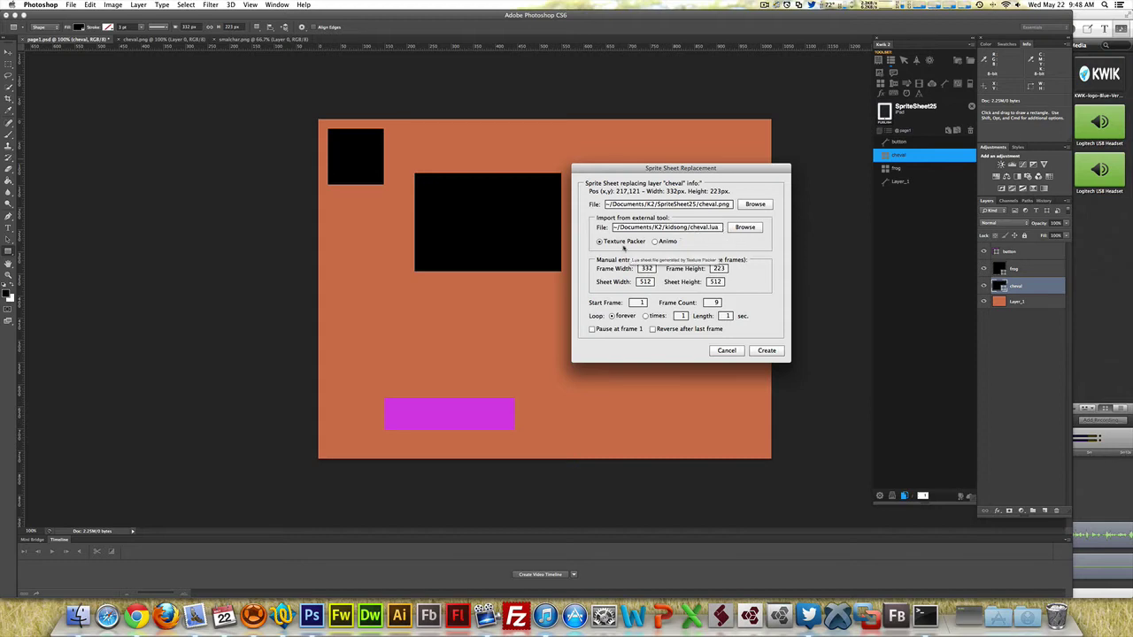
pyautogui.click(731, 230)
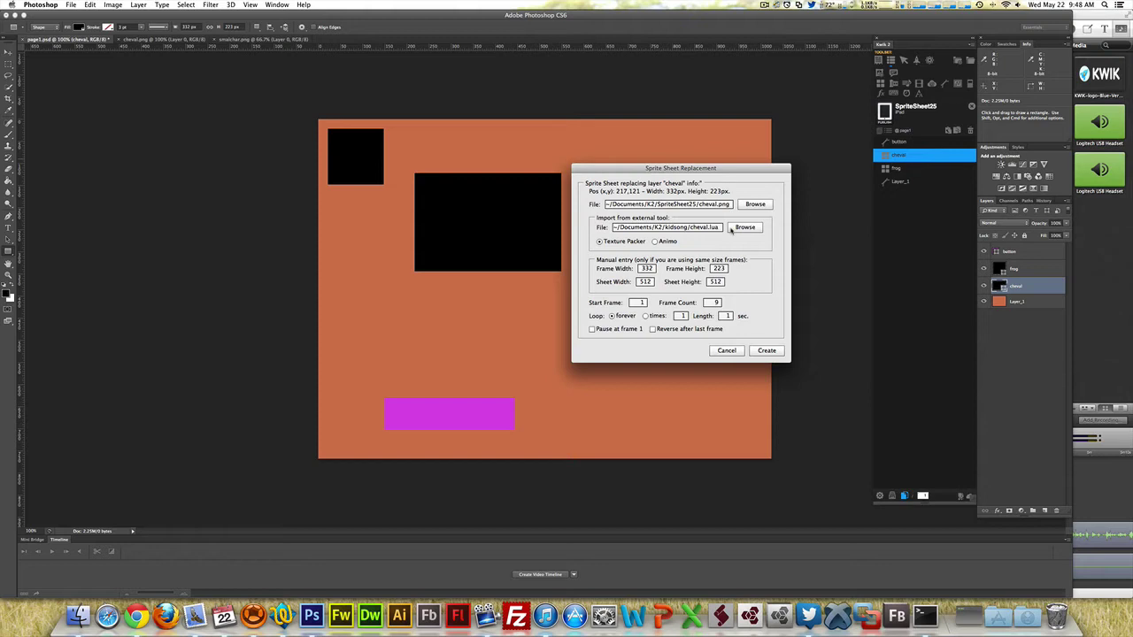
pyautogui.click(668, 227)
pyautogui.click(752, 350)
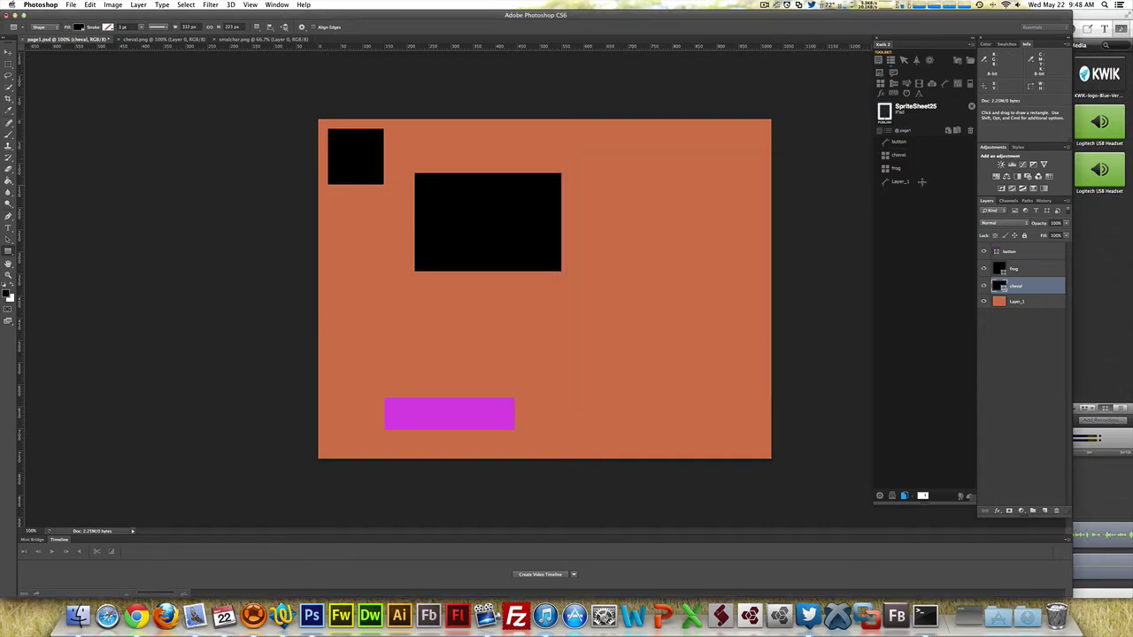
# Set the frog layer's sprite sheet replacement to loop 3 times
pyautogui.doubleClick(897, 169)
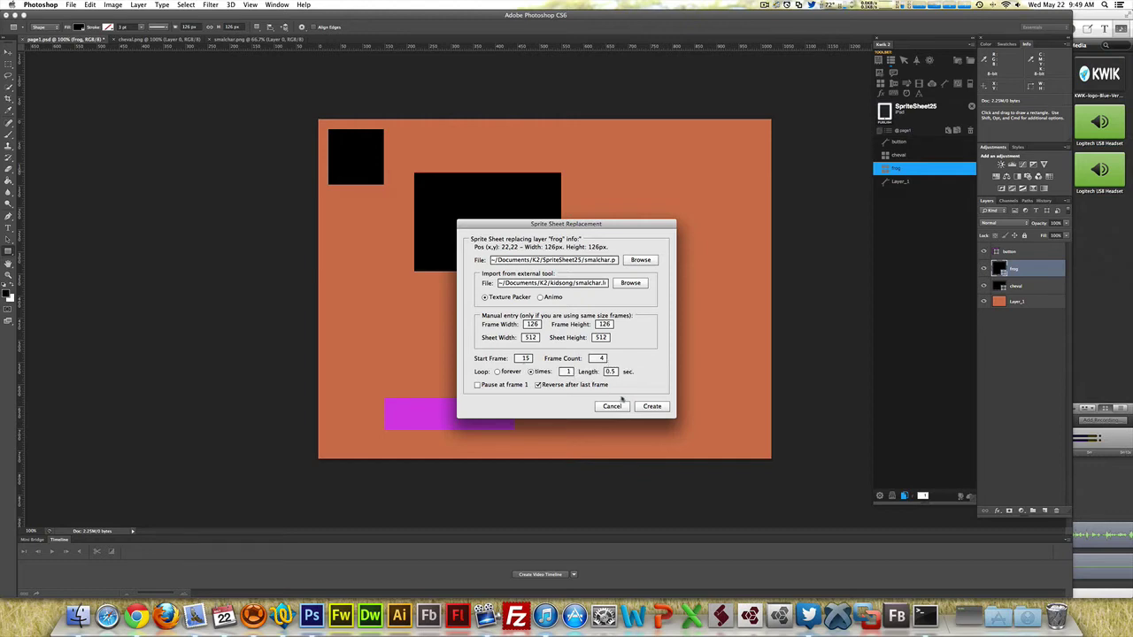
pyautogui.click(567, 372)
pyautogui.write('3')
pyautogui.click(654, 408)
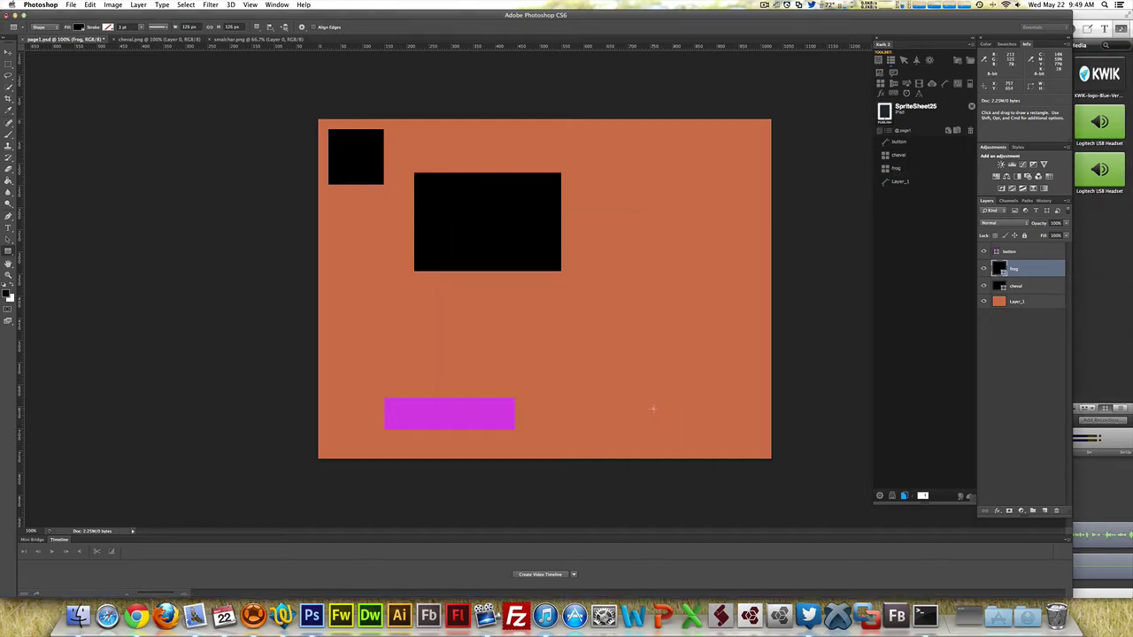
# Check the frog frames in smalchar.png and set the frog sprite's frame count to 5
pyautogui.click(237, 39)
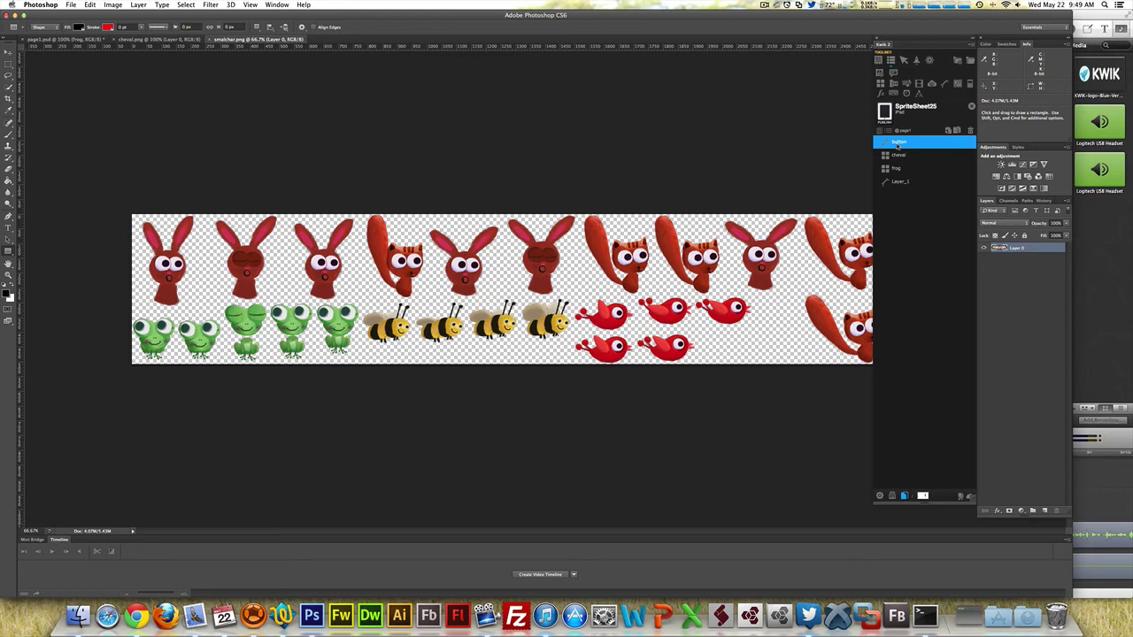
pyautogui.click(88, 42)
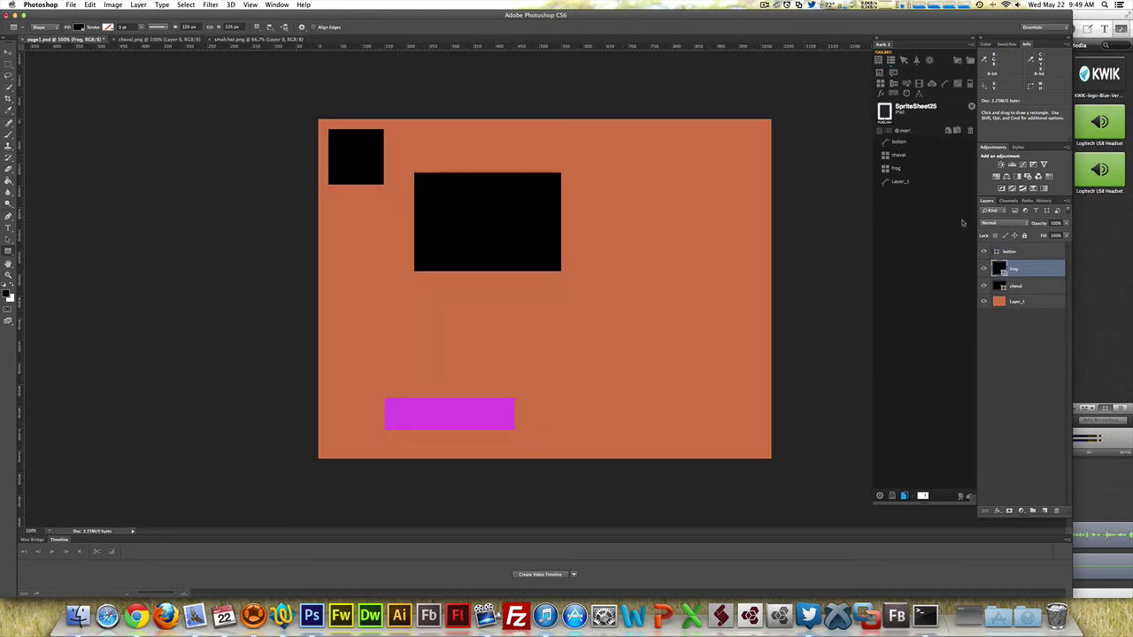
pyautogui.doubleClick(896, 169)
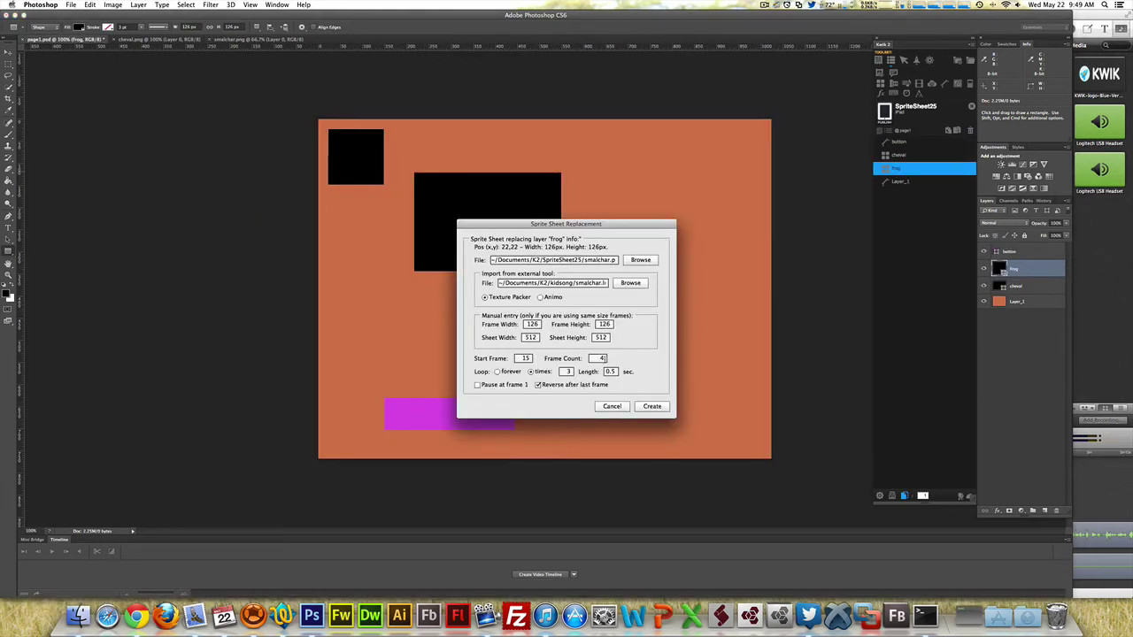
pyautogui.doubleClick(601, 358)
pyautogui.write('5')
pyautogui.click(652, 406)
# Publish the SpriteSheet25 project, preview it in Corona Simulator, and return to Photoshop
pyautogui.click(883, 114)
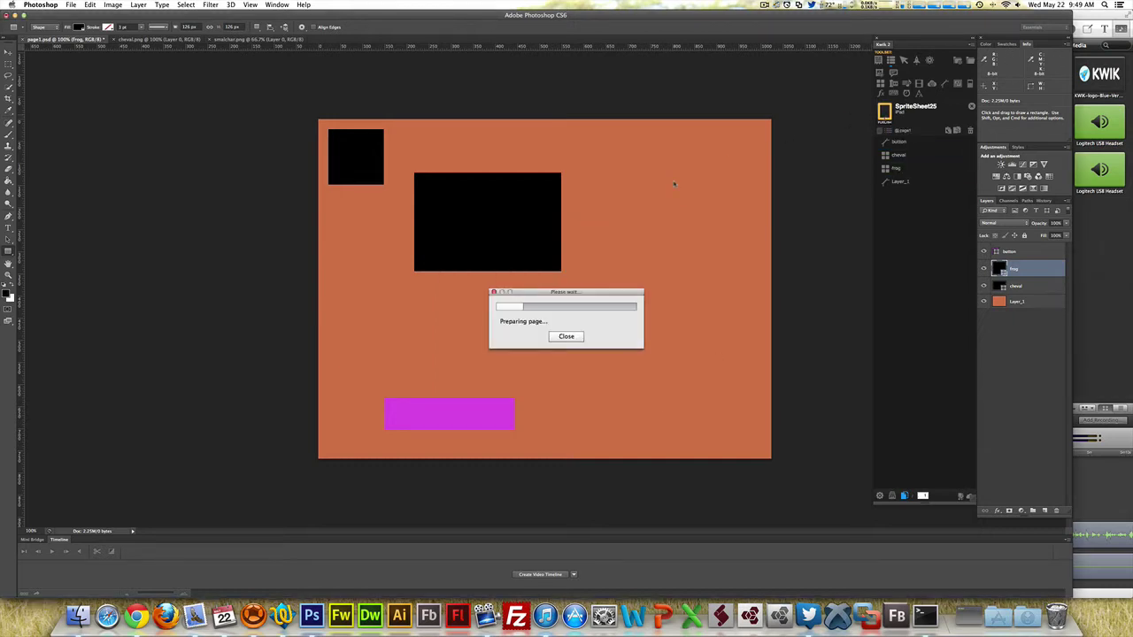
pyautogui.click(634, 197)
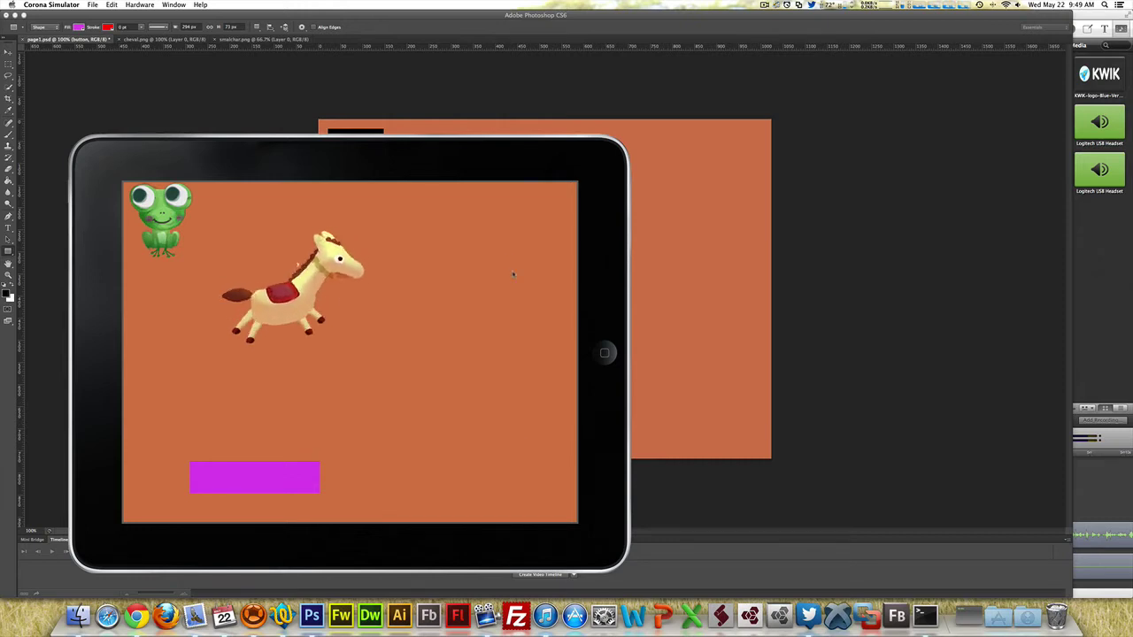
pyautogui.click(814, 254)
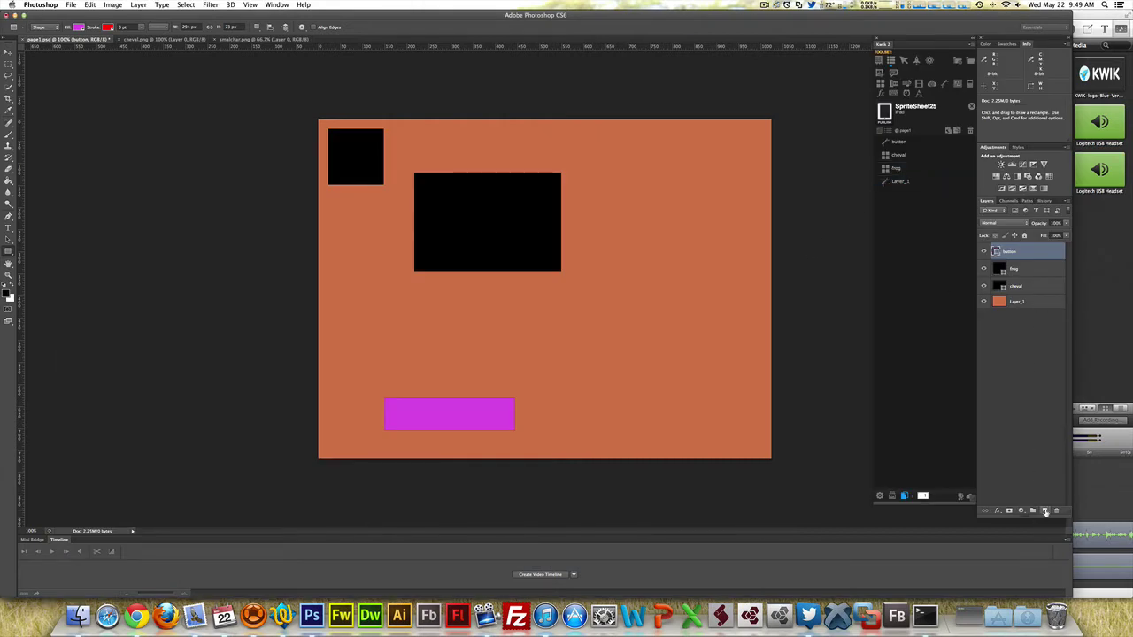
# Add a new empty layer named bird above the button layer
pyautogui.click(1045, 512)
pyautogui.doubleClick(1019, 251)
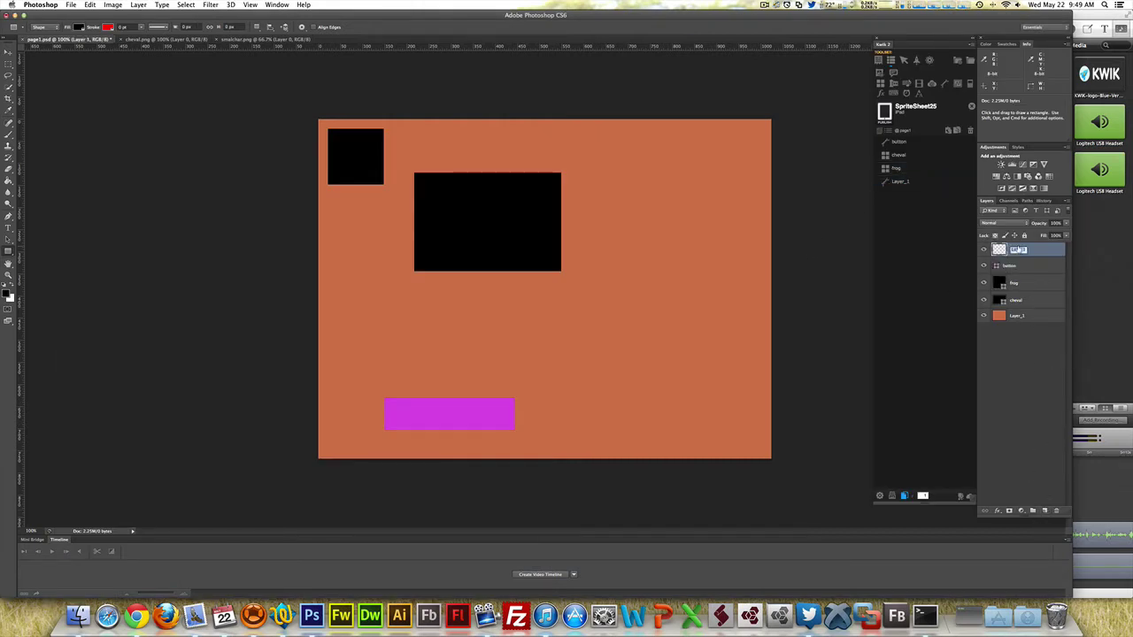
pyautogui.write('bird')
pyautogui.press('Return')
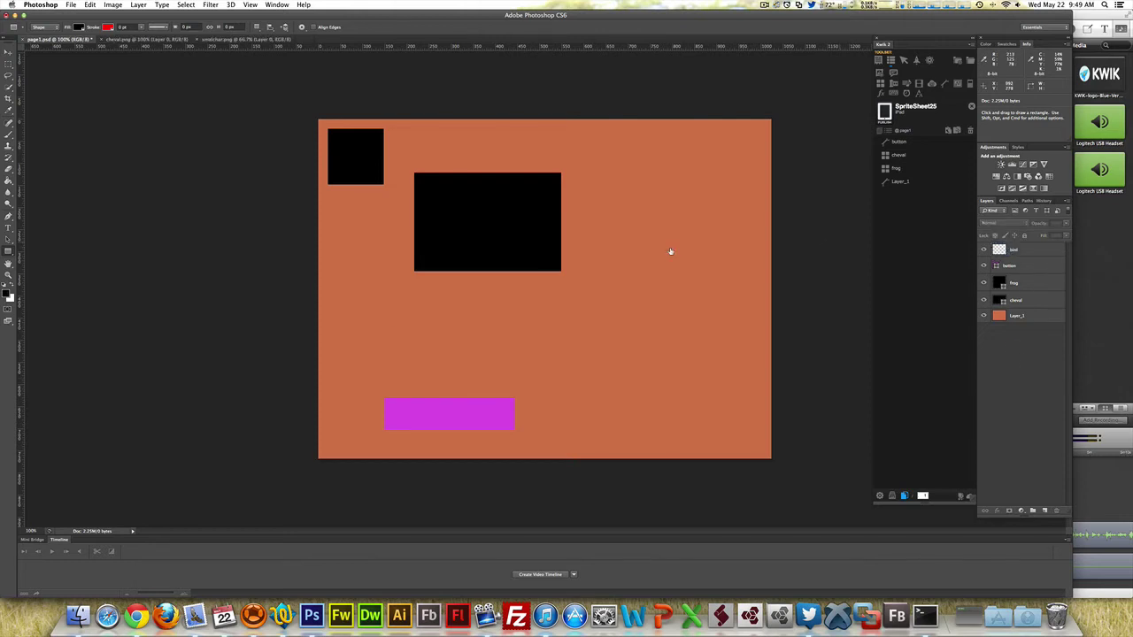
# Draw a black rectangle about 161 by 143 px to the right of the large cheval placeholder
pyautogui.click(8, 297)
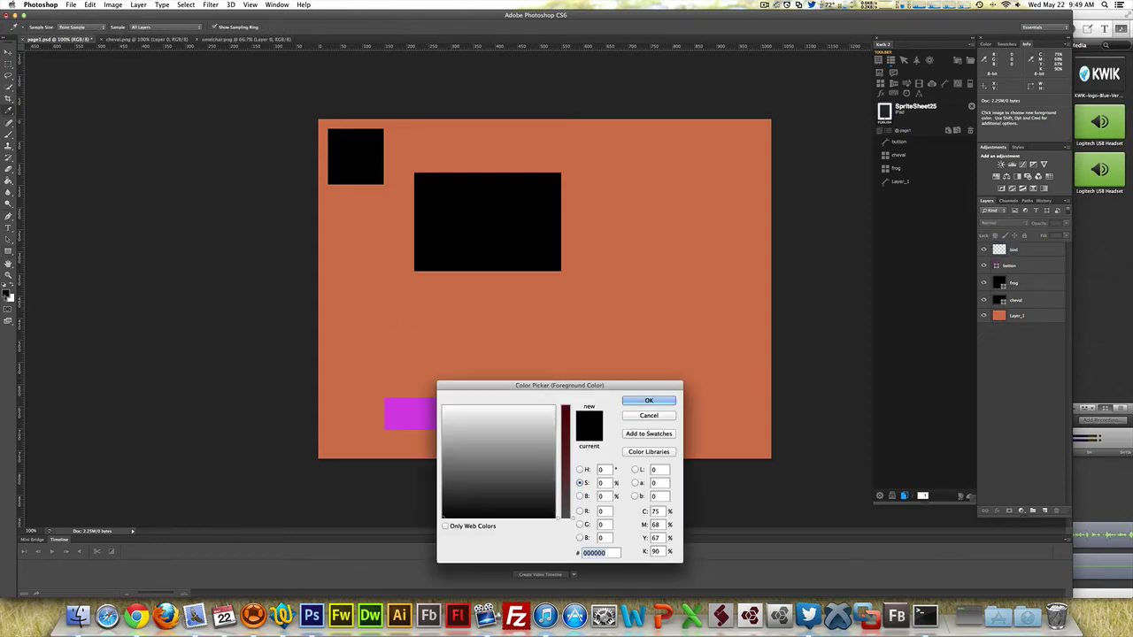
pyautogui.click(649, 401)
pyautogui.moveTo(642, 201); pyautogui.dragTo(678, 233)
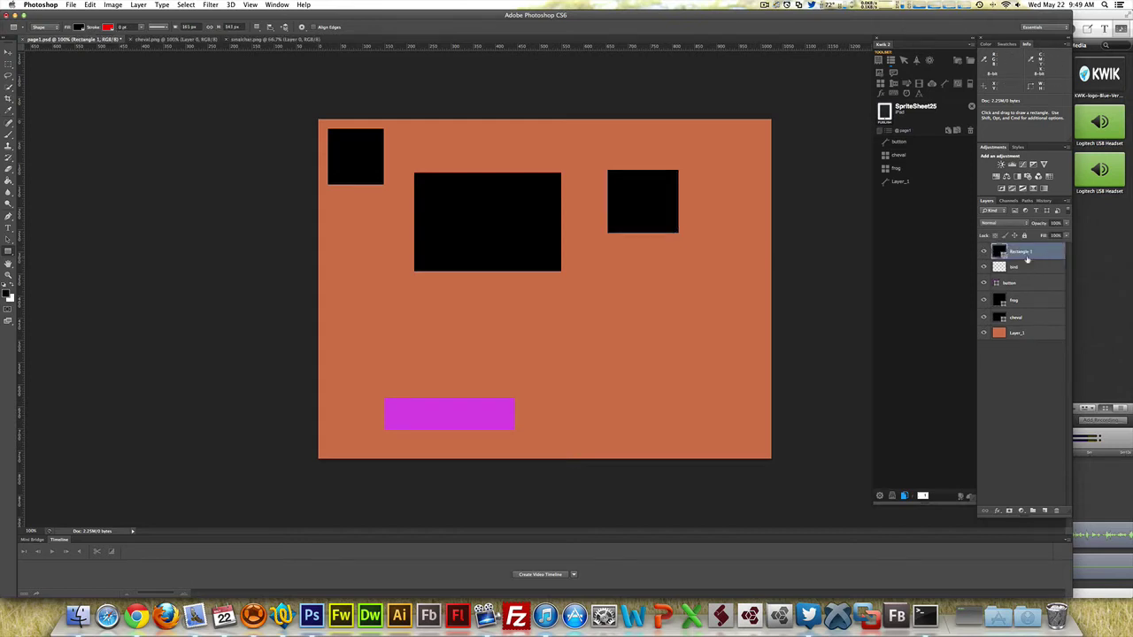
# Rename the new rectangle layer as bird and delete the empty bird layer beneath it
pyautogui.write('fl')
pyautogui.write('rd')
pyautogui.click(1034, 269)
pyautogui.click(1058, 511)
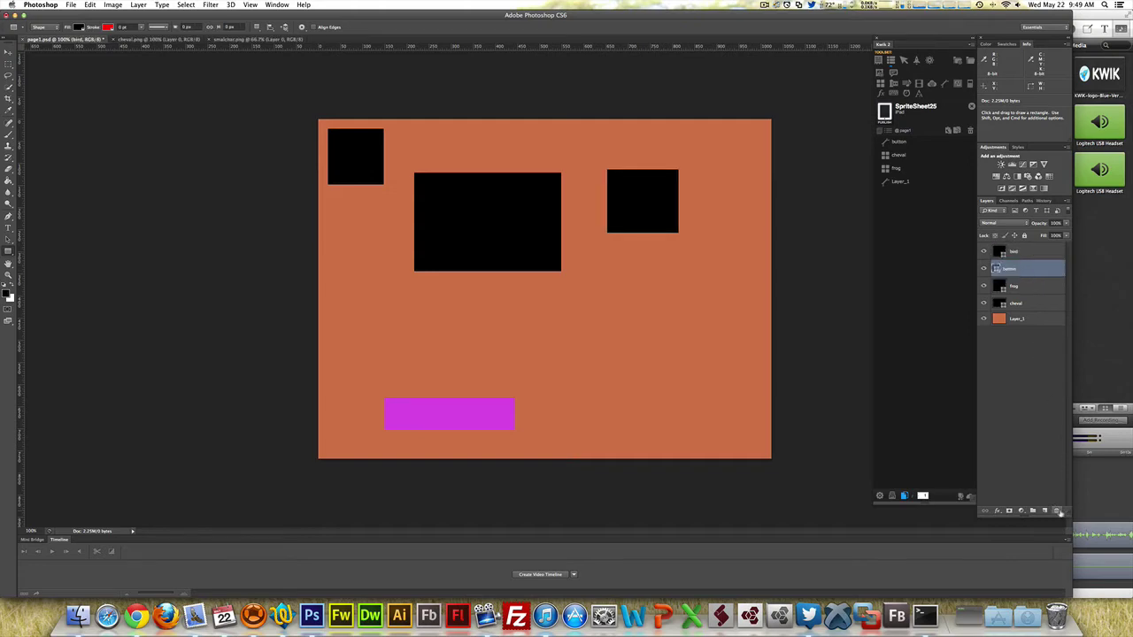
# View the bird frames in smalchar.png, and switch to the Finder window showing the project's build folder
pyautogui.click(239, 39)
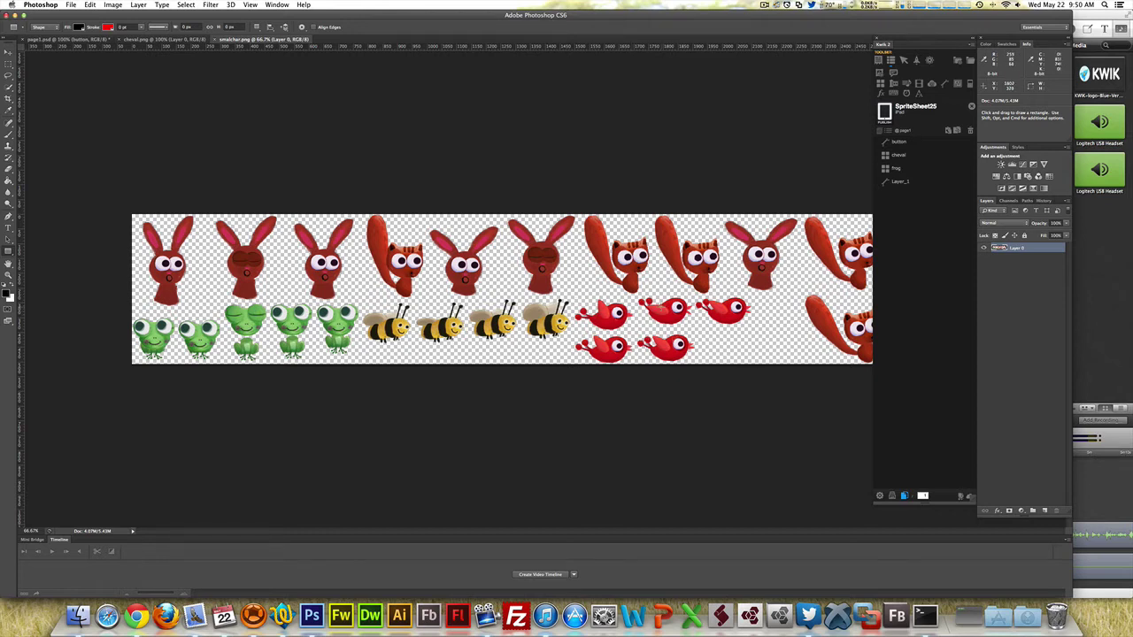
pyautogui.press('a')
pyautogui.press('super+Tab')
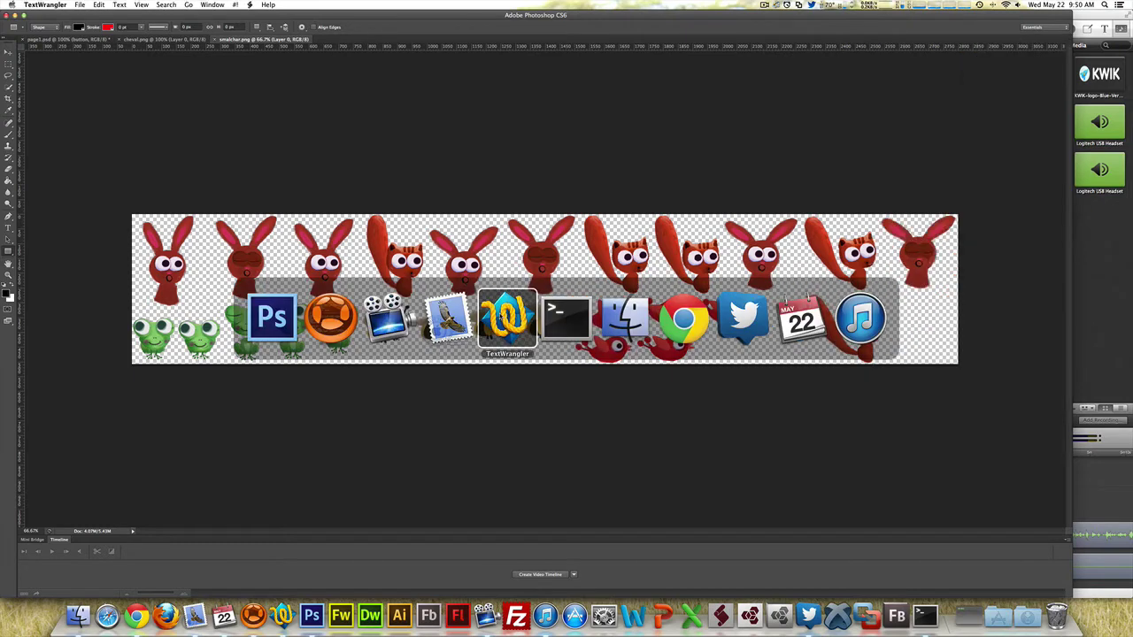
pyautogui.press('super+Tab')
pyautogui.press('super+Tab')
pyautogui.press('super+Tab')
pyautogui.press('super+Tab')
pyautogui.press('super+Tab')
pyautogui.press('super+Tab')
pyautogui.press('super+Tab')
pyautogui.press('super+Tab')
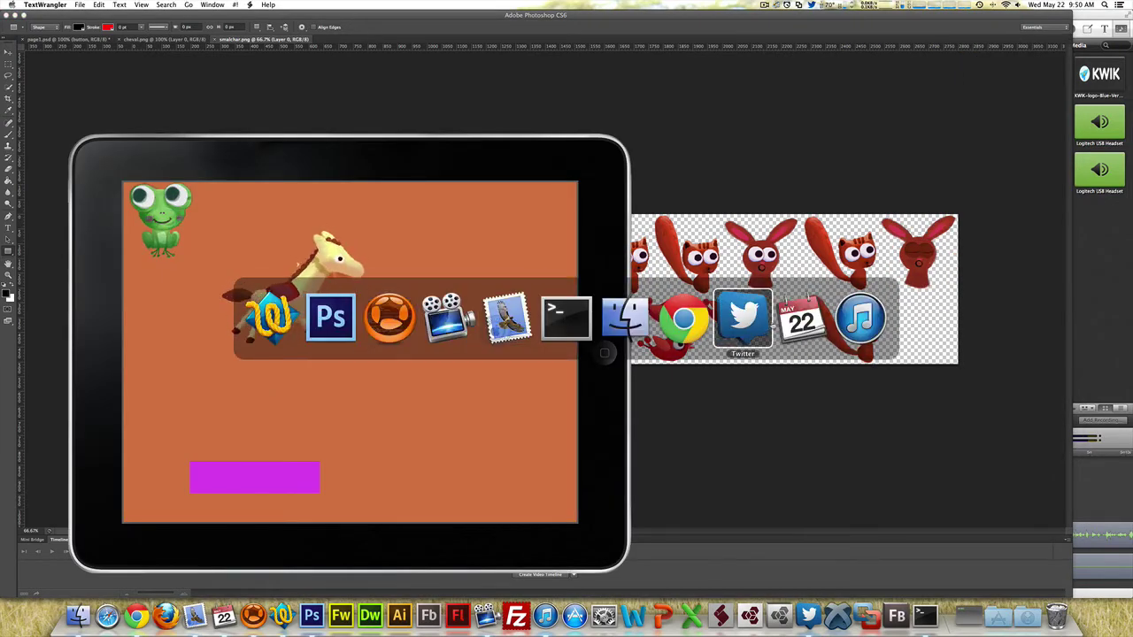
pyautogui.press('super+shift+Tab')
pyautogui.press('super+shift+Tab')
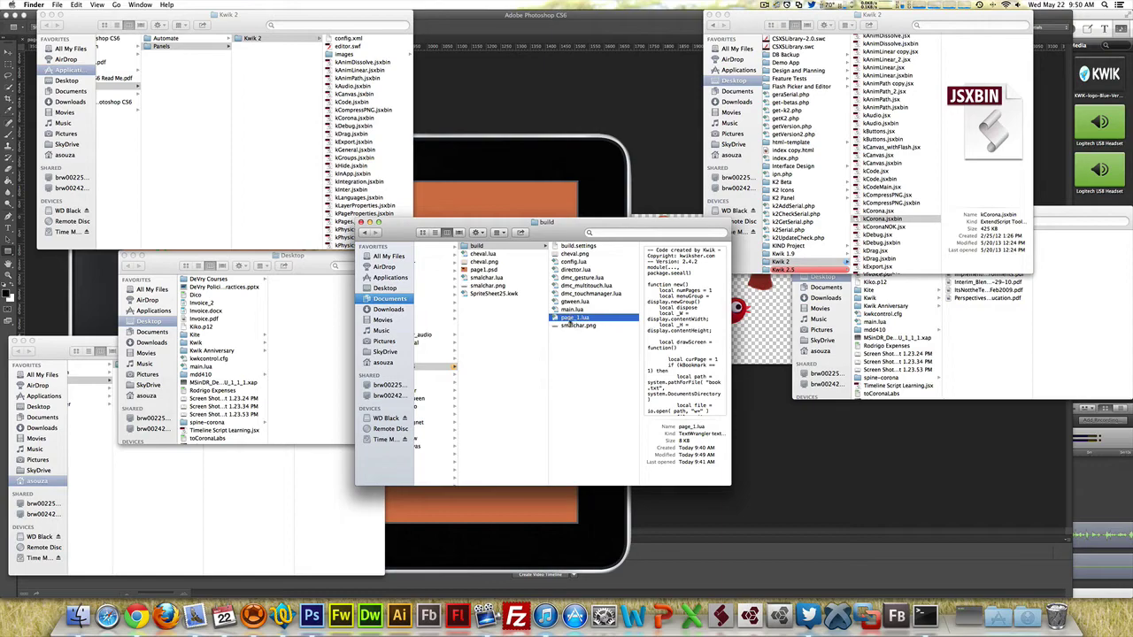
# Open page_1.lua in TextWrangler, examine its sprite sheet code, and return to Photoshop
pyautogui.doubleClick(569, 319)
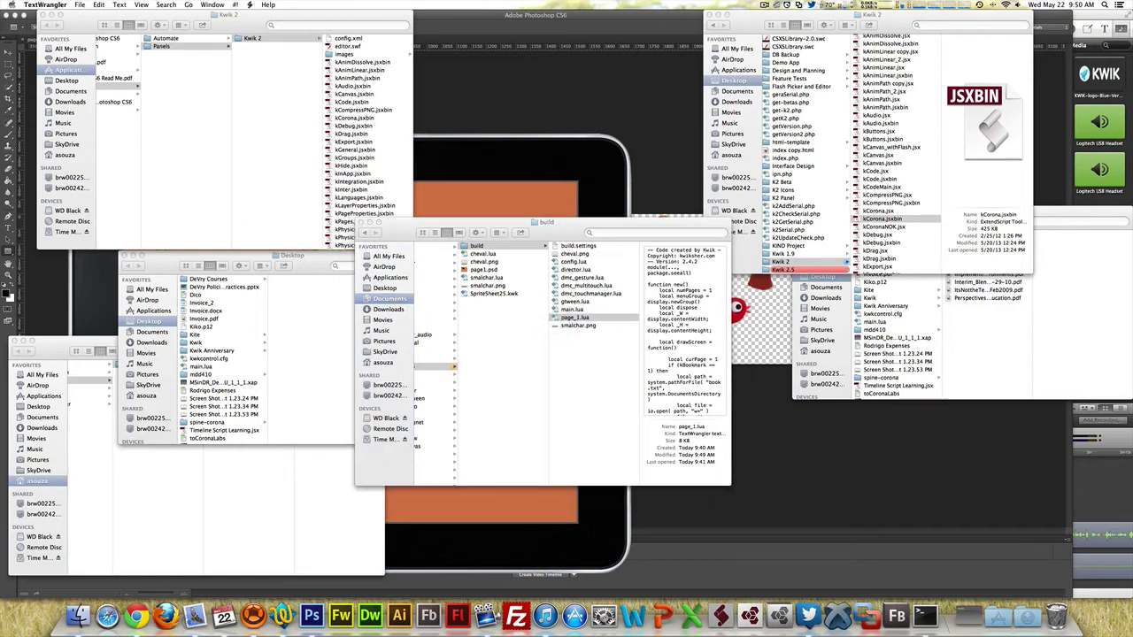
pyautogui.scroll(-5, 674, 249)
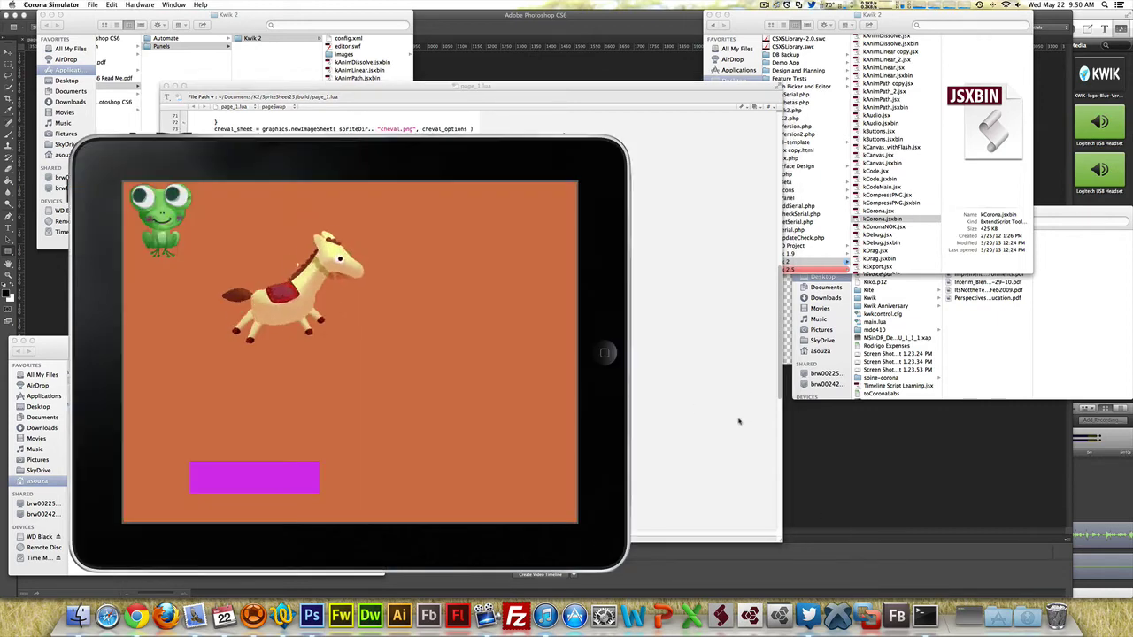
pyautogui.click(856, 481)
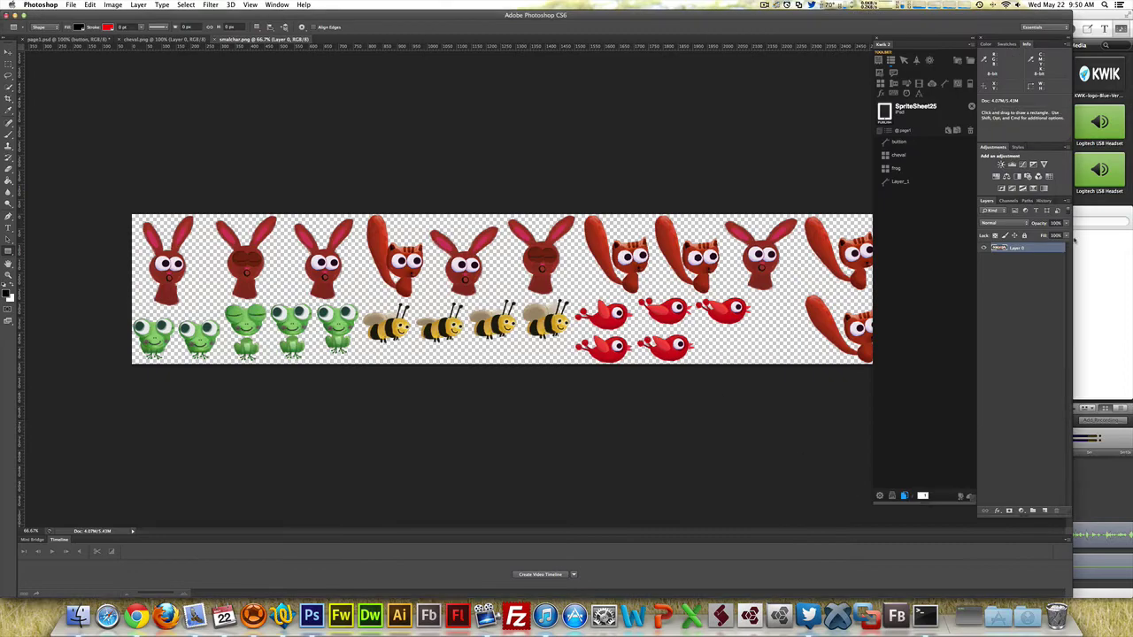
# Start a Sprite Sheet Replacement for the bird layer in page1.psd, using smalchar.png and the Texture Packer file smalchar.lua
pyautogui.click(75, 40)
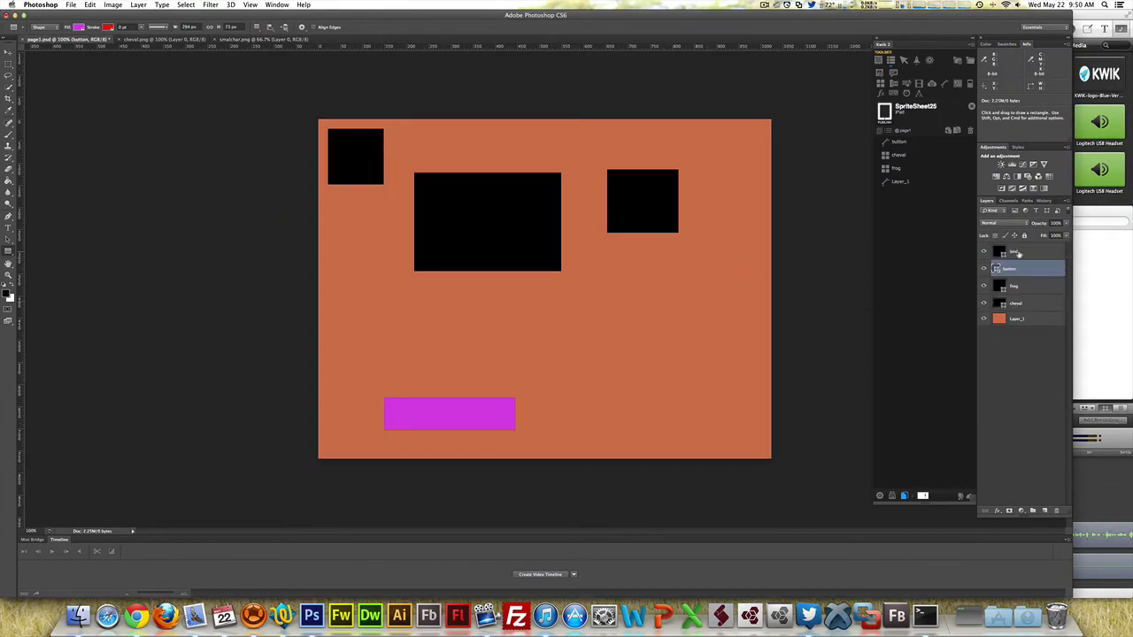
pyautogui.click(1010, 253)
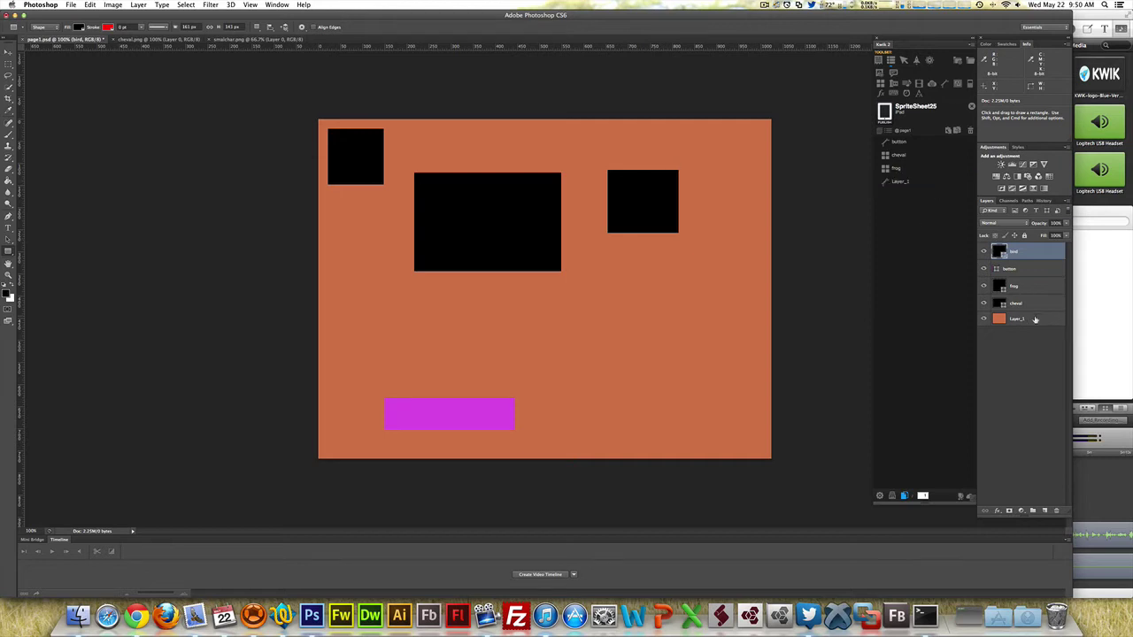
pyautogui.click(905, 85)
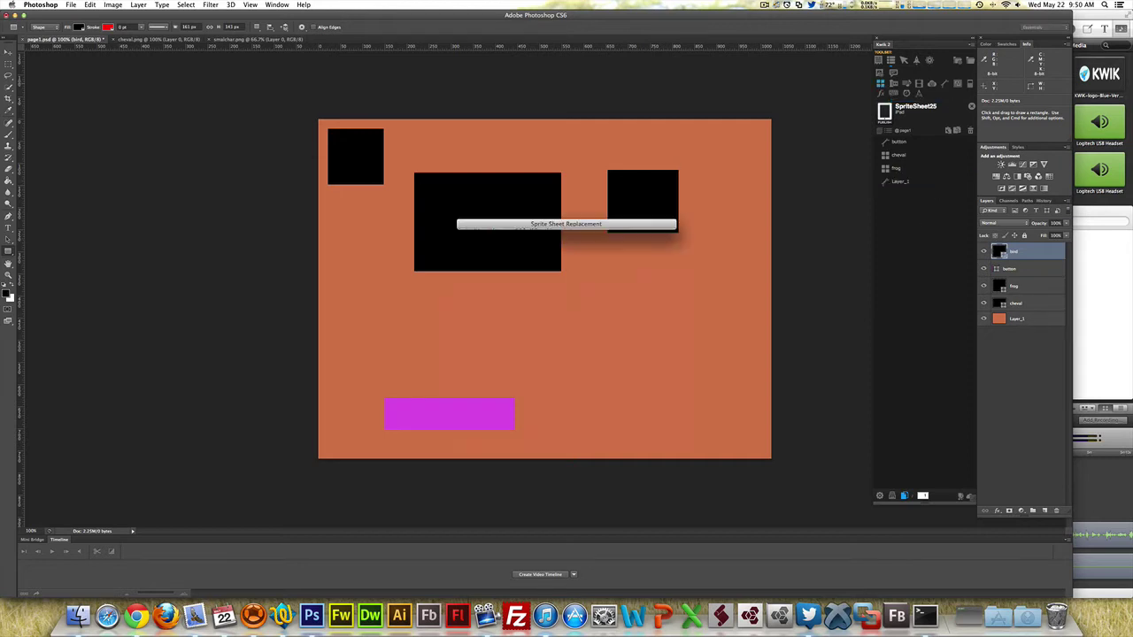
pyautogui.click(638, 261)
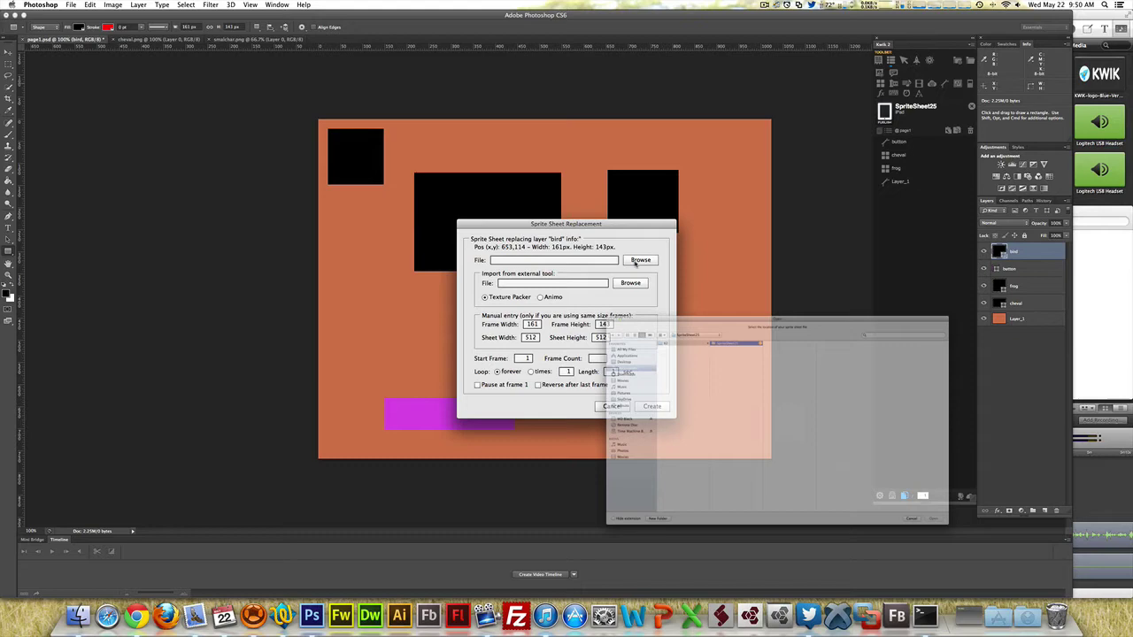
pyautogui.doubleClick(784, 329)
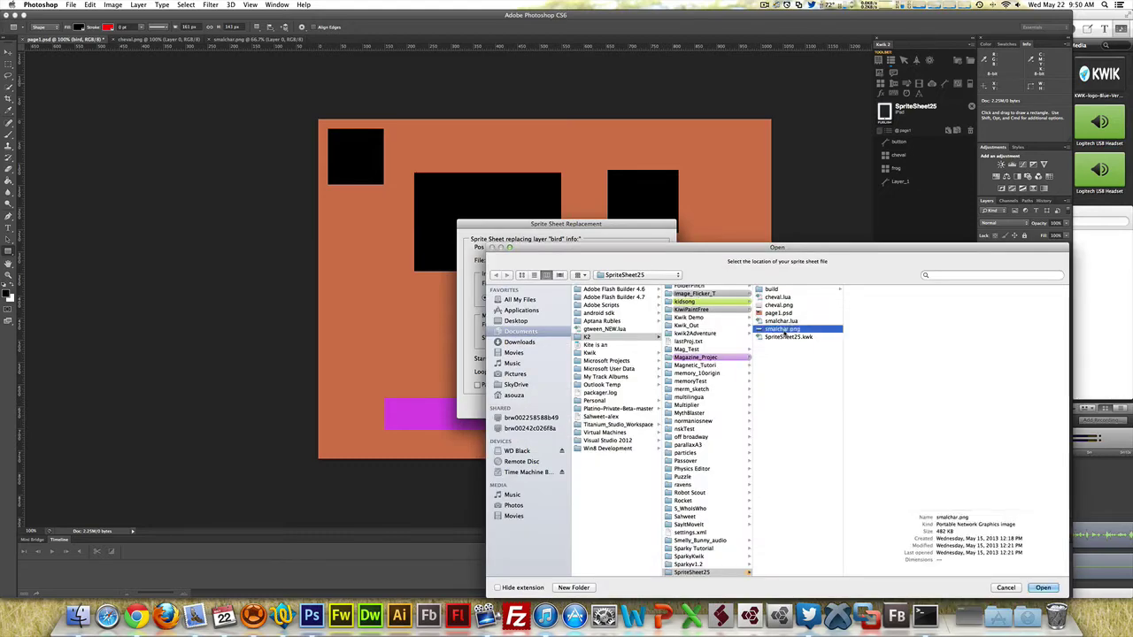
pyautogui.click(625, 283)
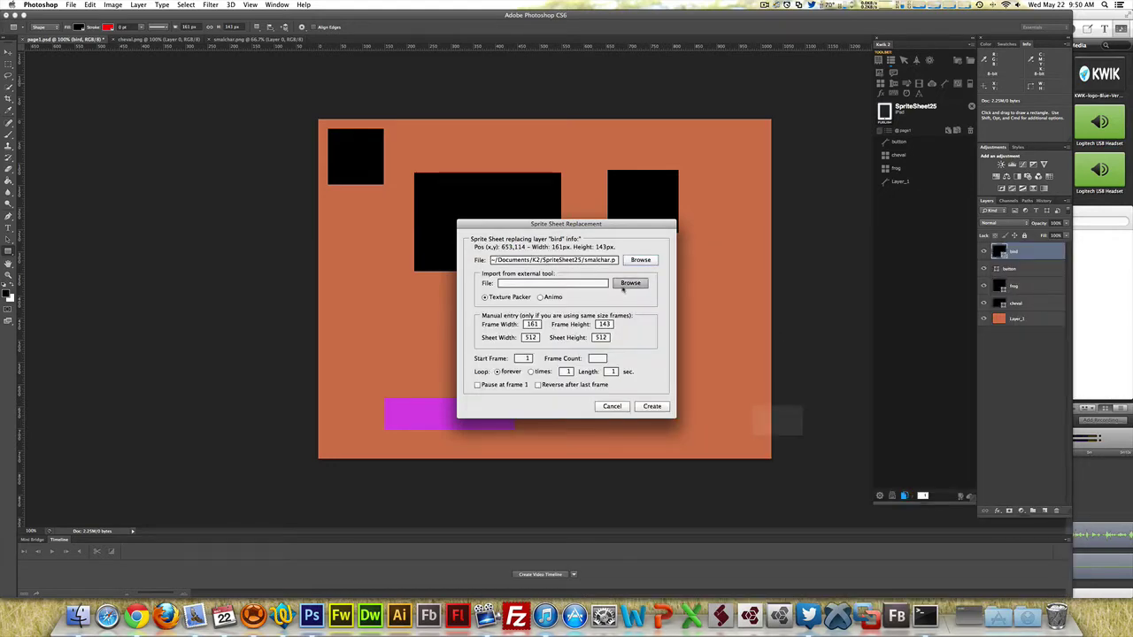
pyautogui.doubleClick(773, 323)
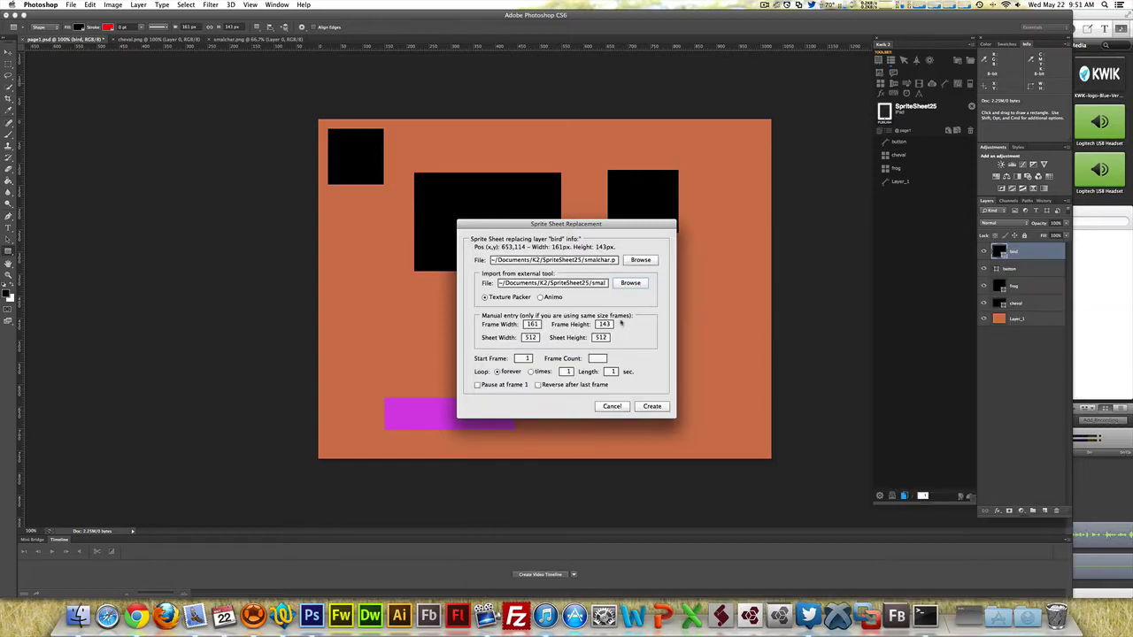
# Set the bird's start frame to 5 and frame count to 5, create the replacement, and preview the page in the simulator
pyautogui.doubleClick(524, 358)
pyautogui.write('5')
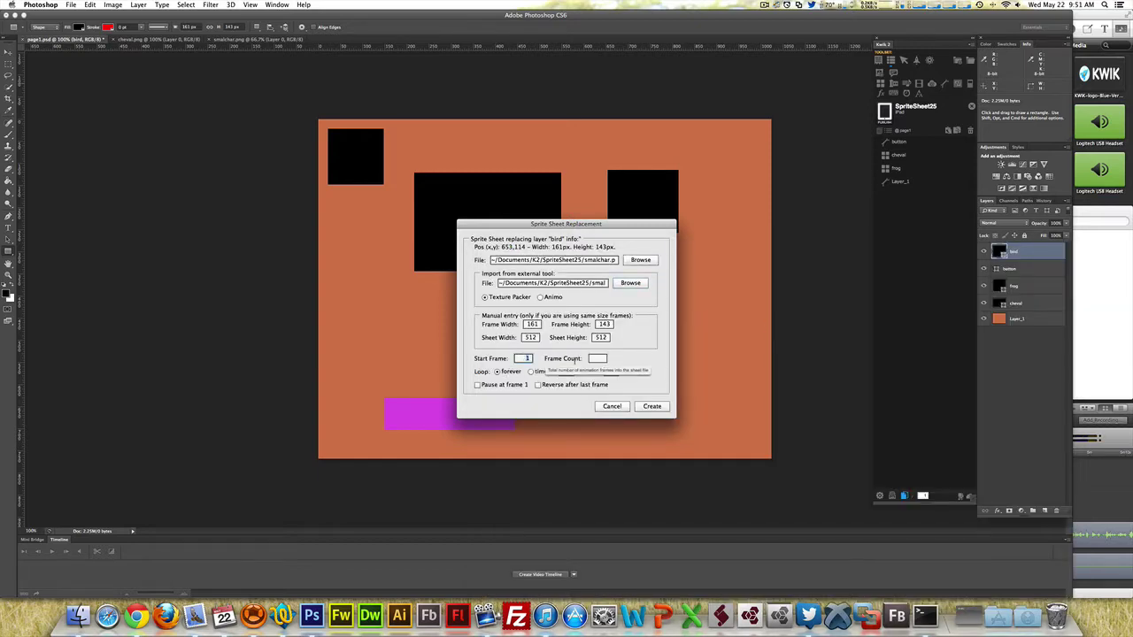
pyautogui.press('Tab')
pyautogui.write('5')
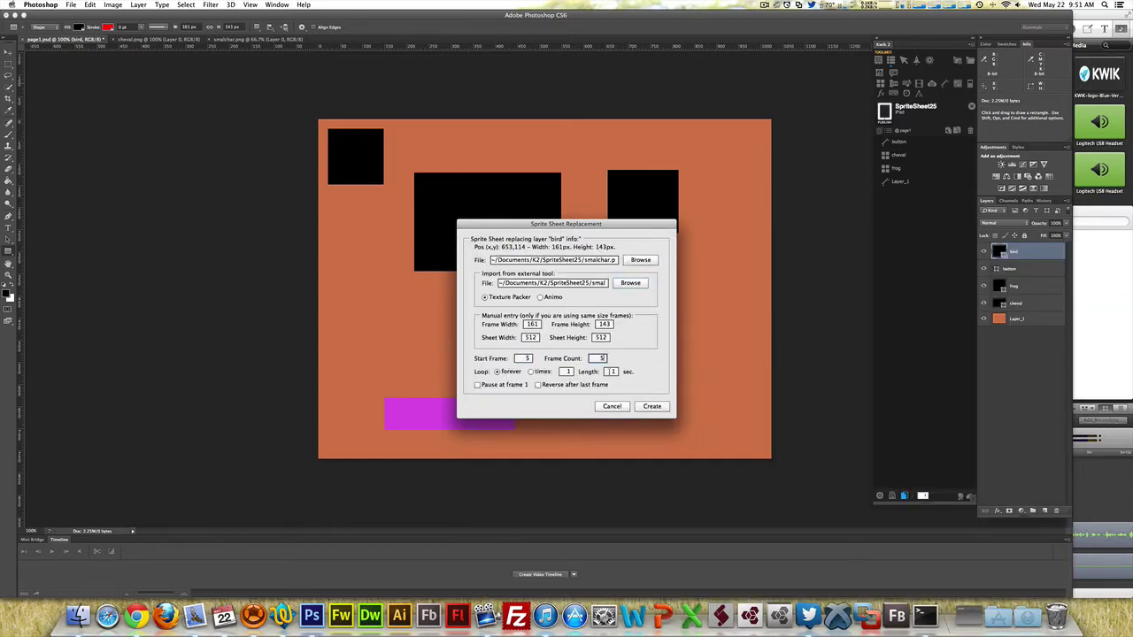
pyautogui.click(653, 405)
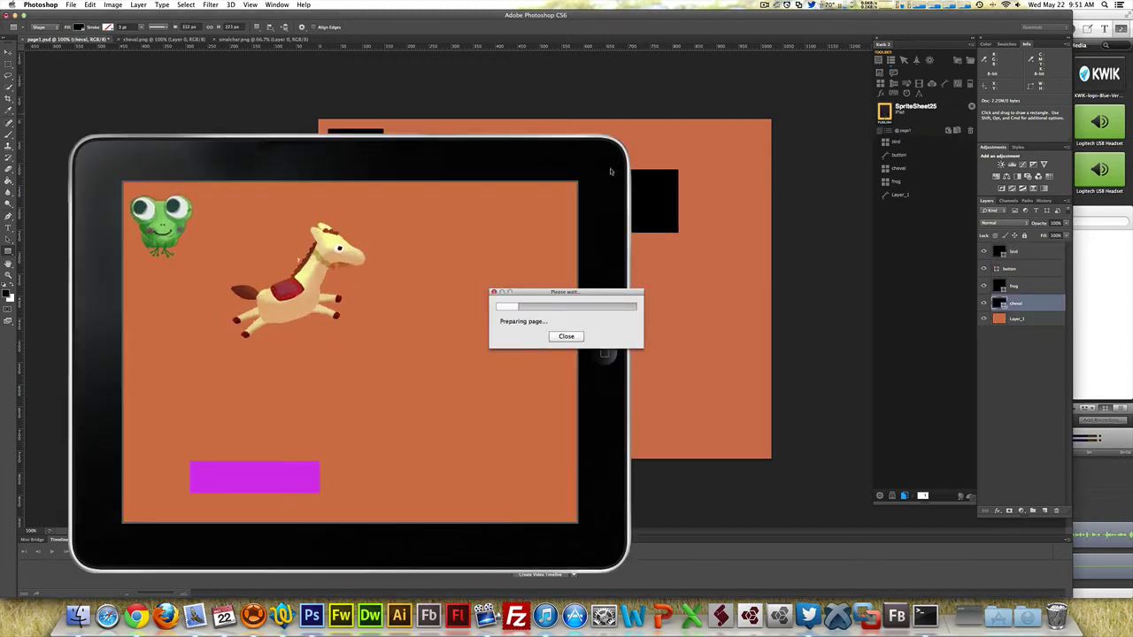
pyautogui.click(630, 195)
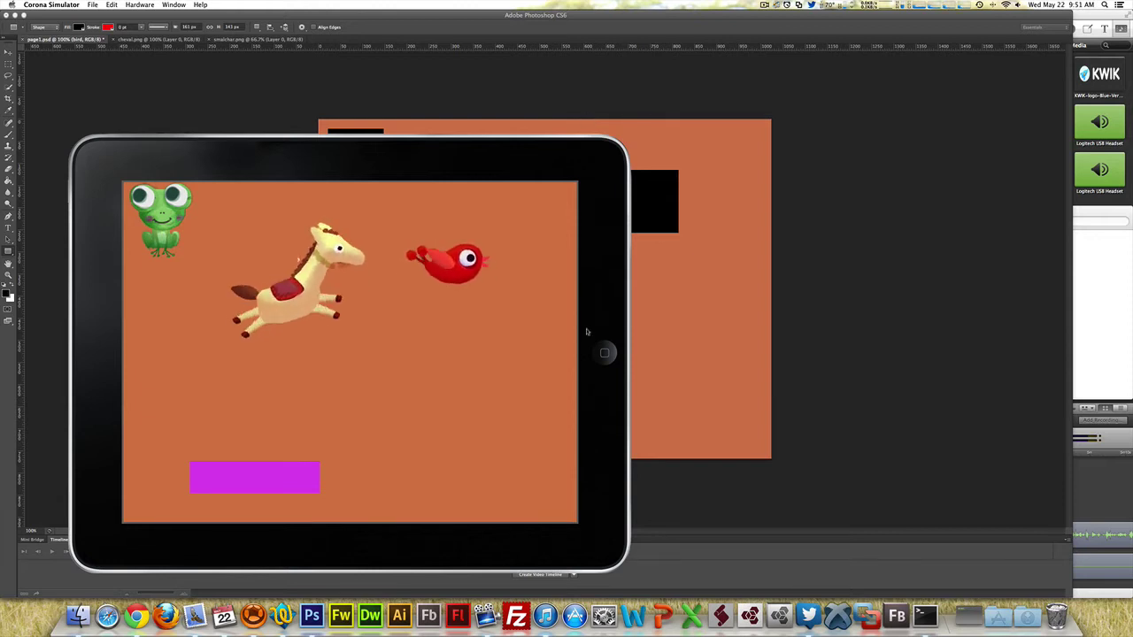
# Switch to TextWrangler and compare the newImageSheet lines and frame lists for cheval, frog and bird in page_1.lua
pyautogui.press('super+Tab')
pyautogui.press('Tab')
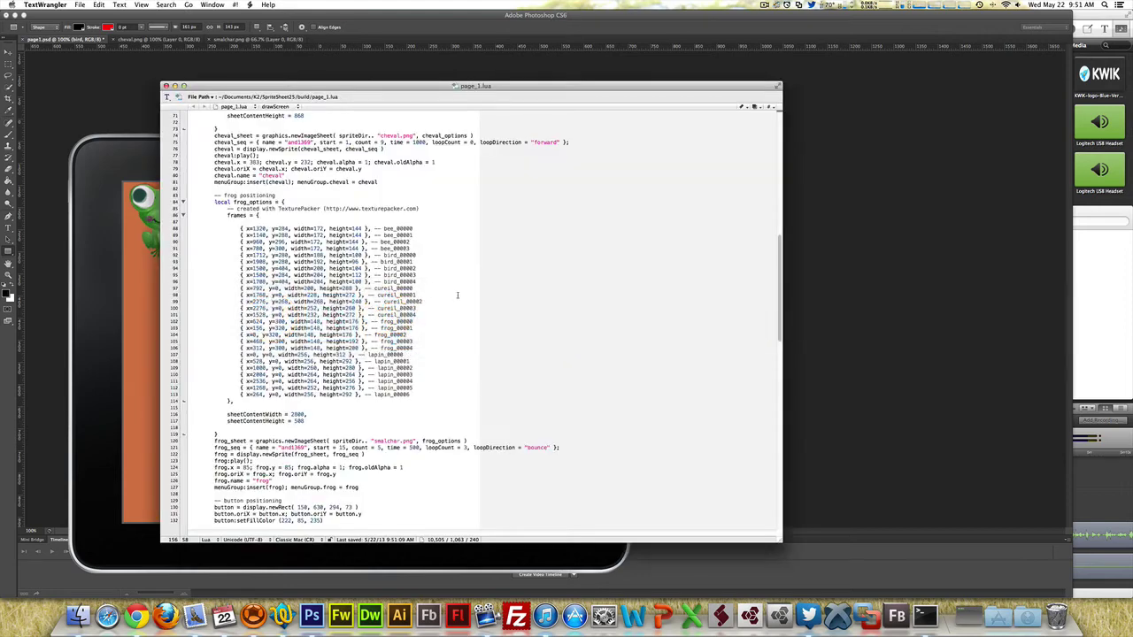
pyautogui.scroll(15, 457, 296)
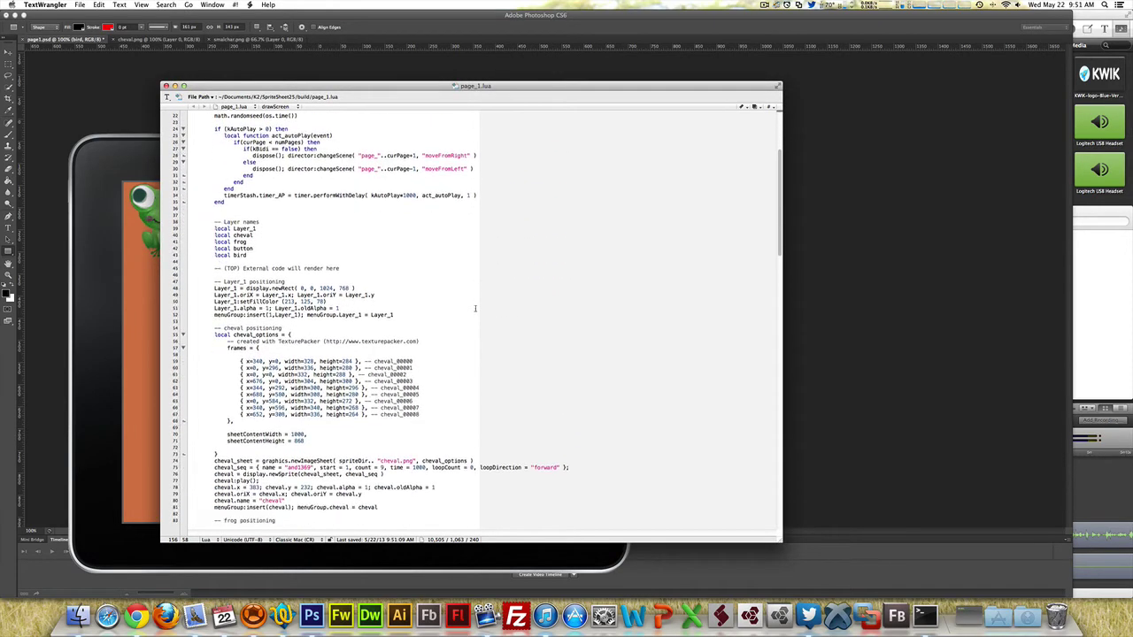
pyautogui.scroll(-6, 469, 307)
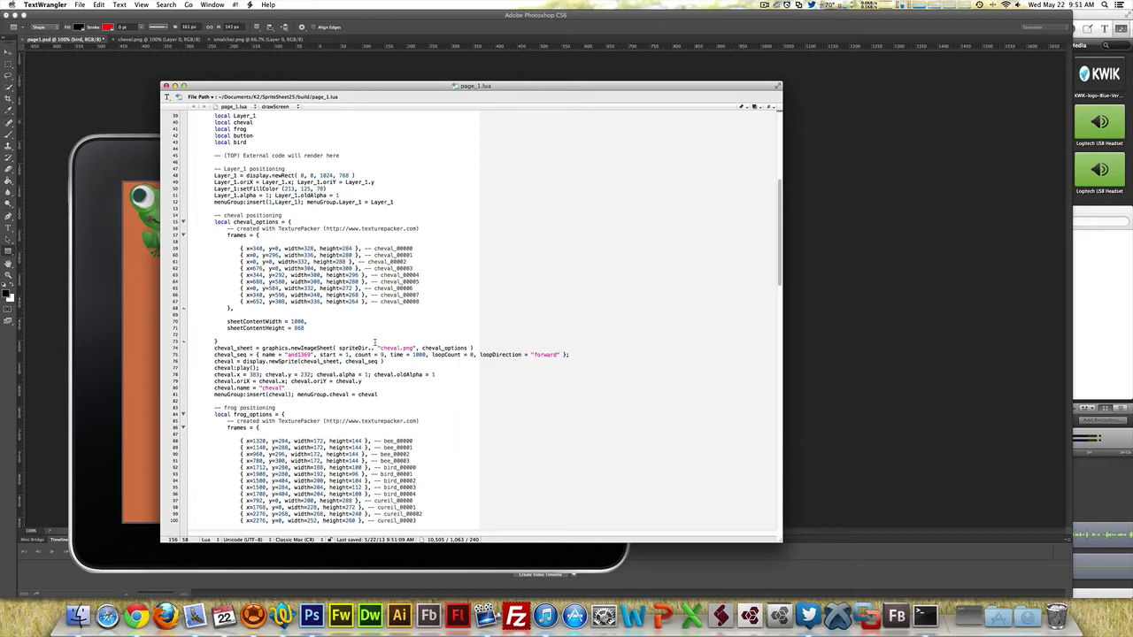
pyautogui.moveTo(473, 348); pyautogui.dragTo(211, 348)
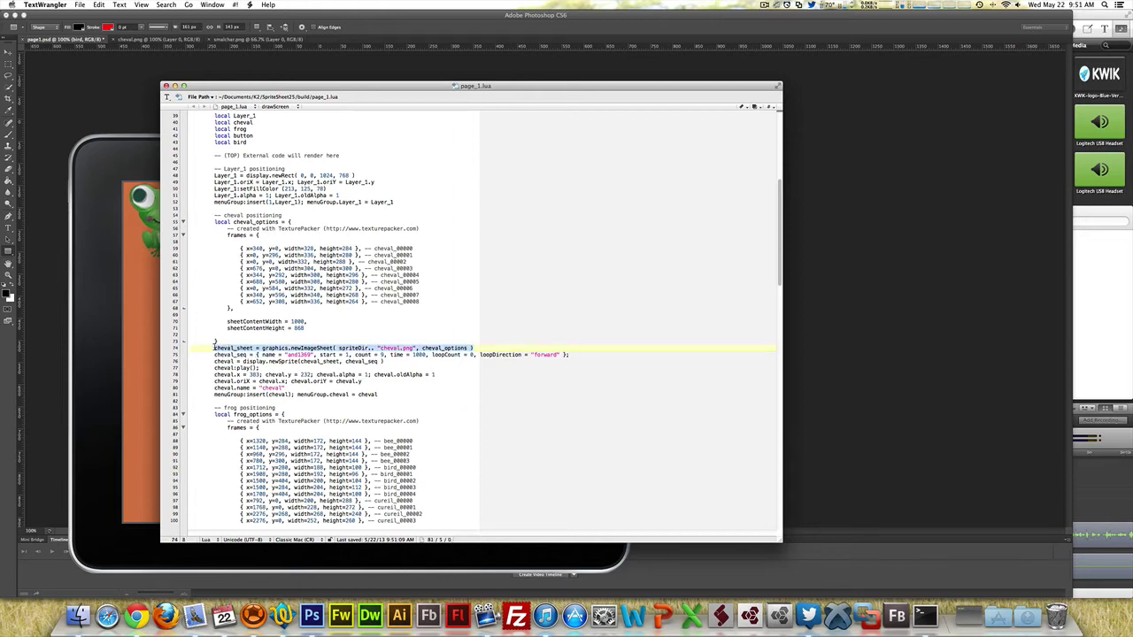
pyautogui.scroll(-10, 694, 297)
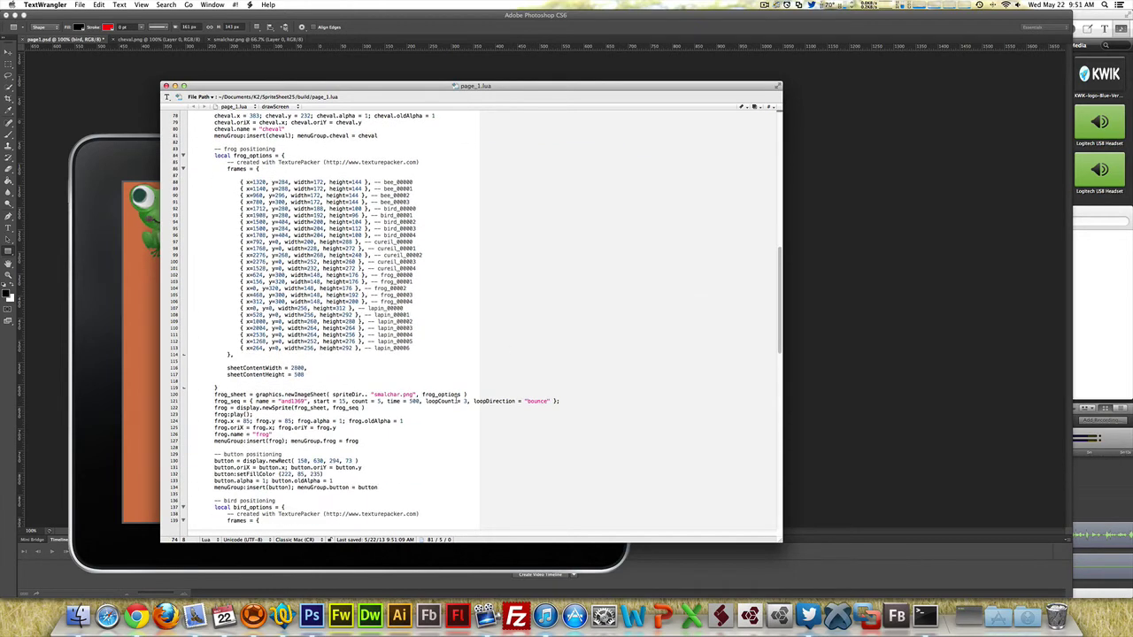
pyautogui.moveTo(467, 395); pyautogui.dragTo(213, 395)
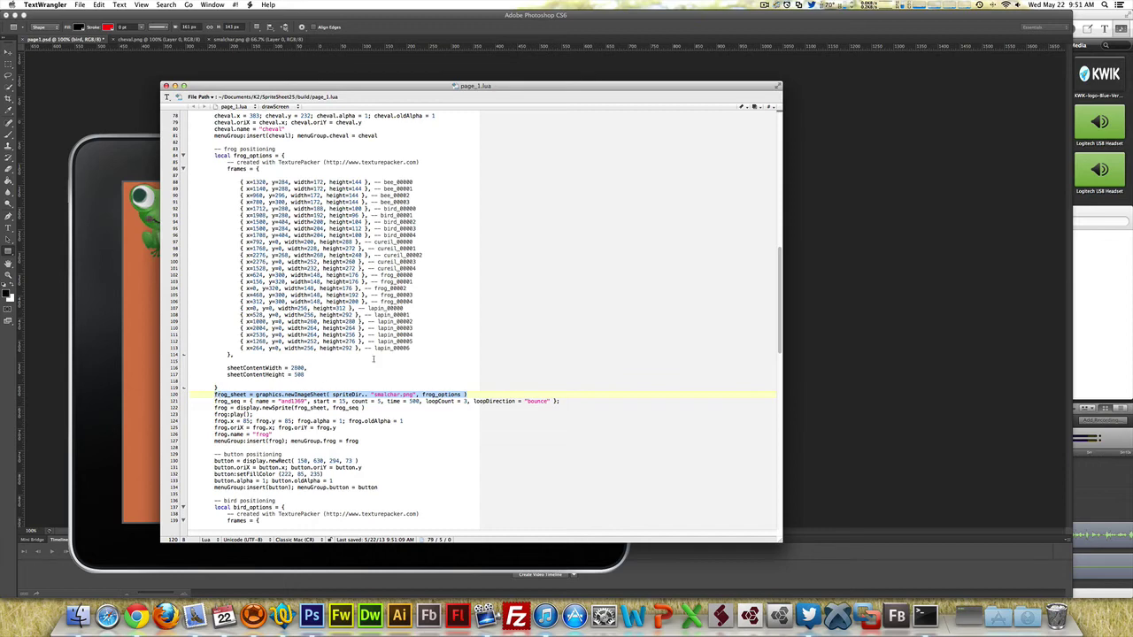
pyautogui.scroll(-9, 372, 359)
pyautogui.scroll(-2, 438, 318)
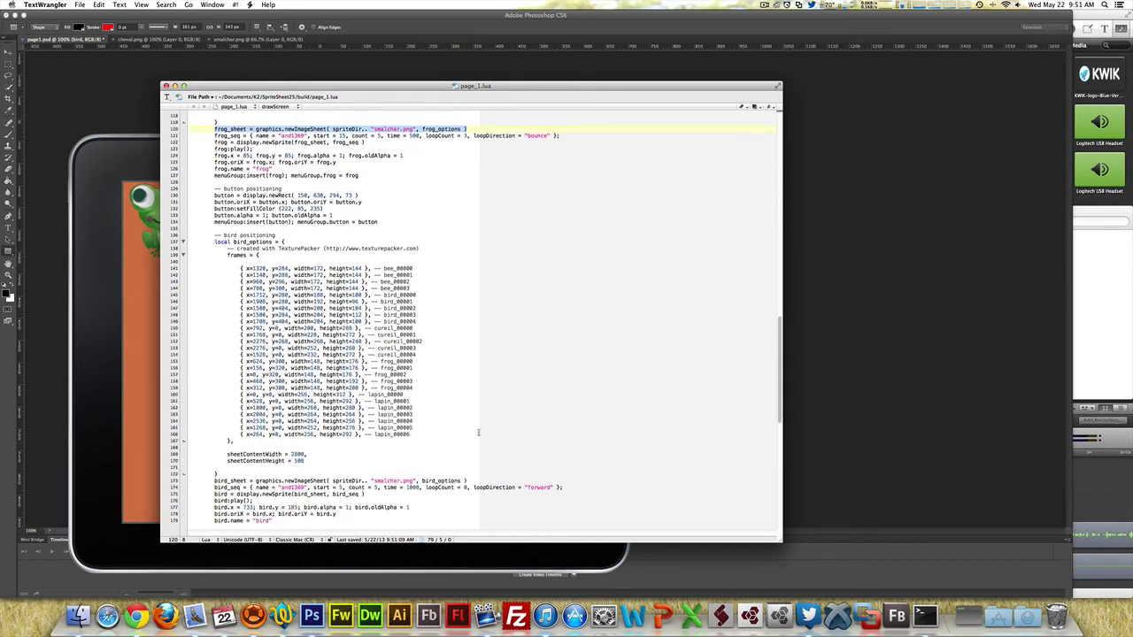
pyautogui.moveTo(476, 483); pyautogui.dragTo(211, 481)
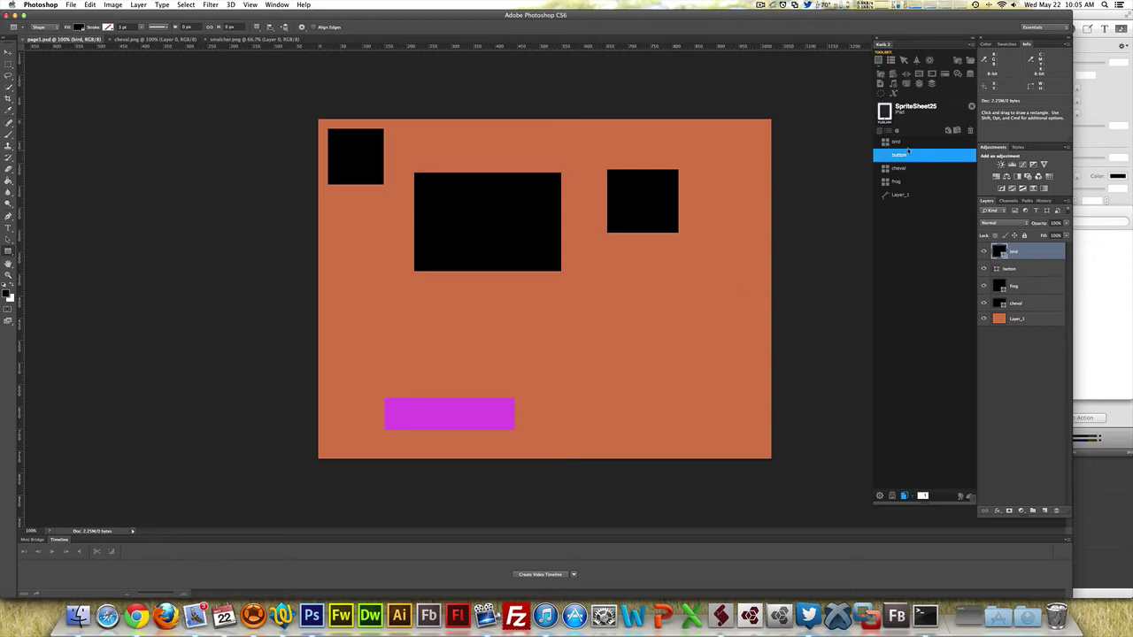
# Delete the bird's existing sprite sheet component from Kwik and start a new Sprite Sheet Replacement for the bird layer
pyautogui.click(896, 143)
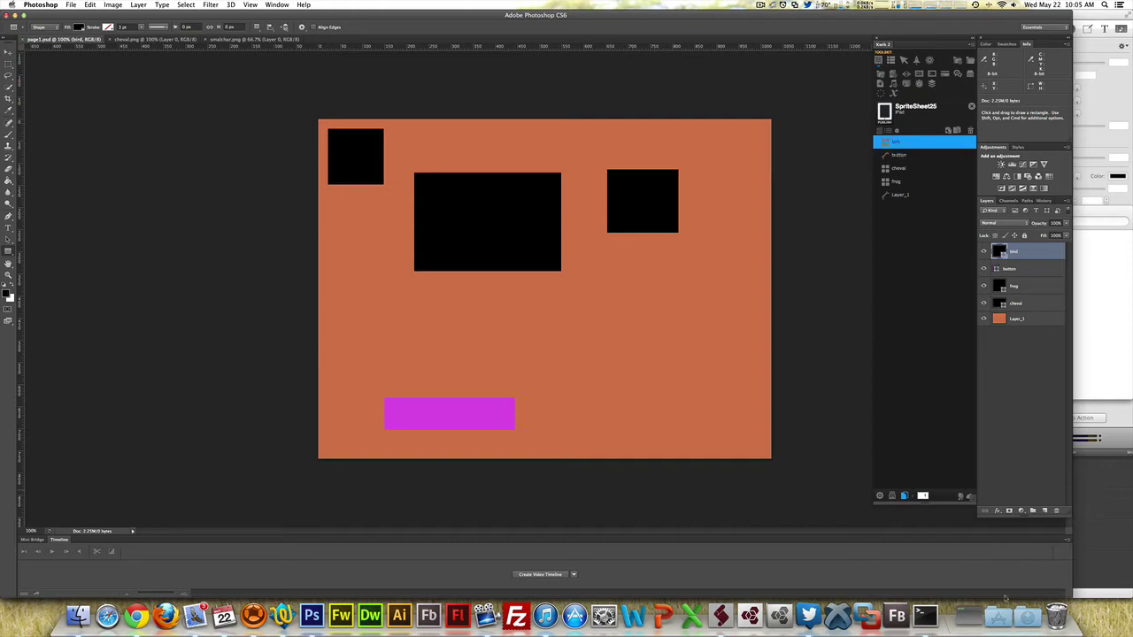
pyautogui.click(971, 131)
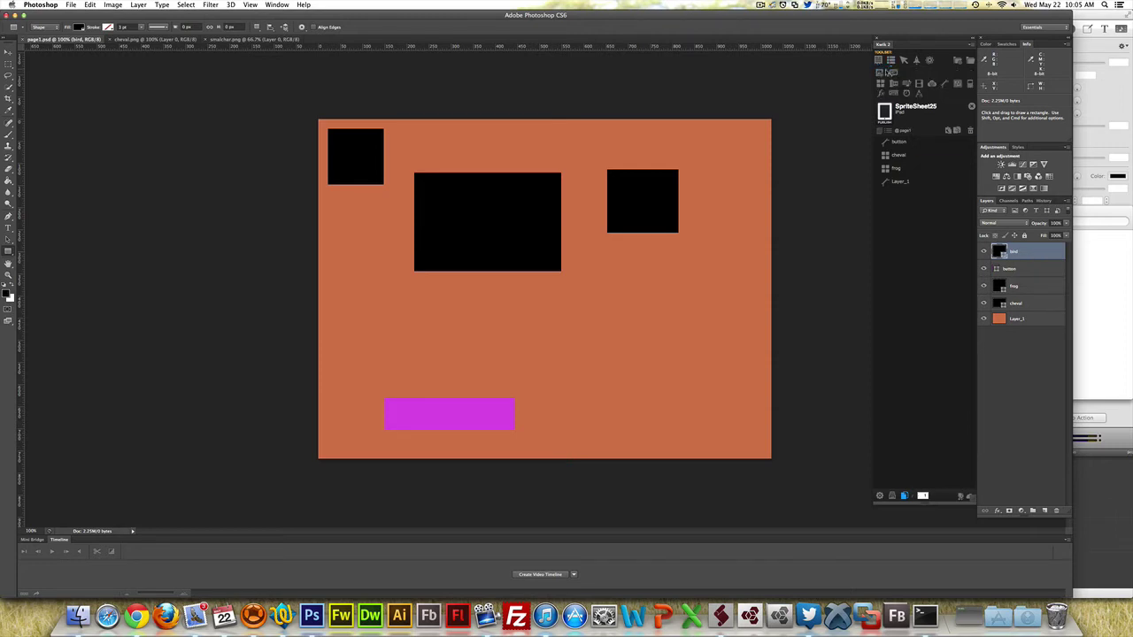
pyautogui.click(881, 85)
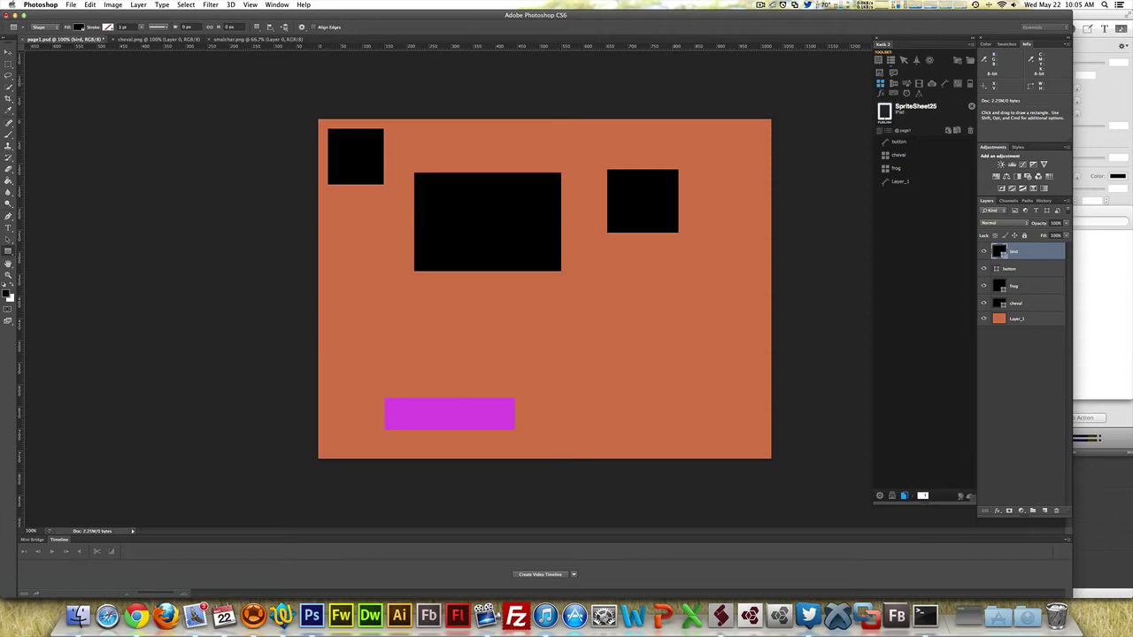
pyautogui.moveTo(607, 191); pyautogui.dragTo(586, 147)
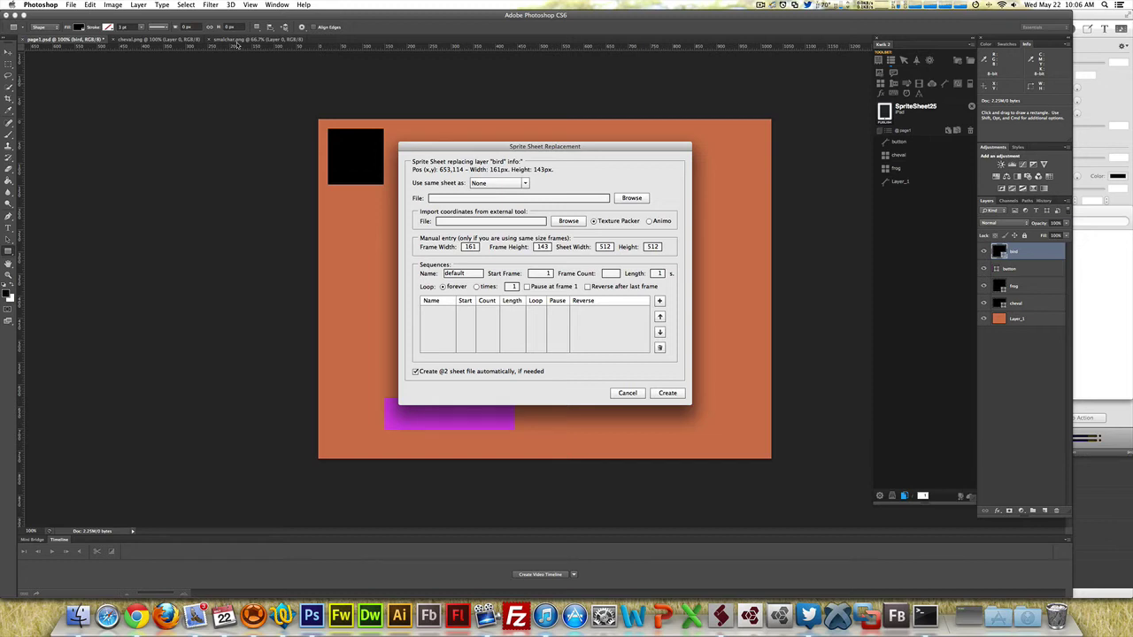
pyautogui.click(473, 201)
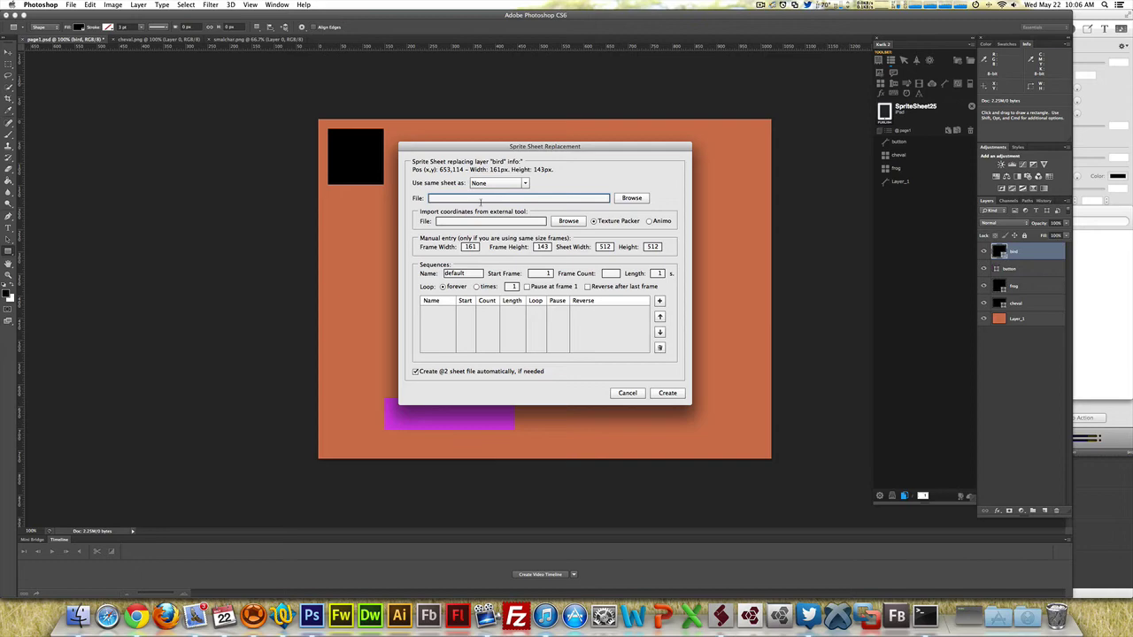
pyautogui.click(631, 197)
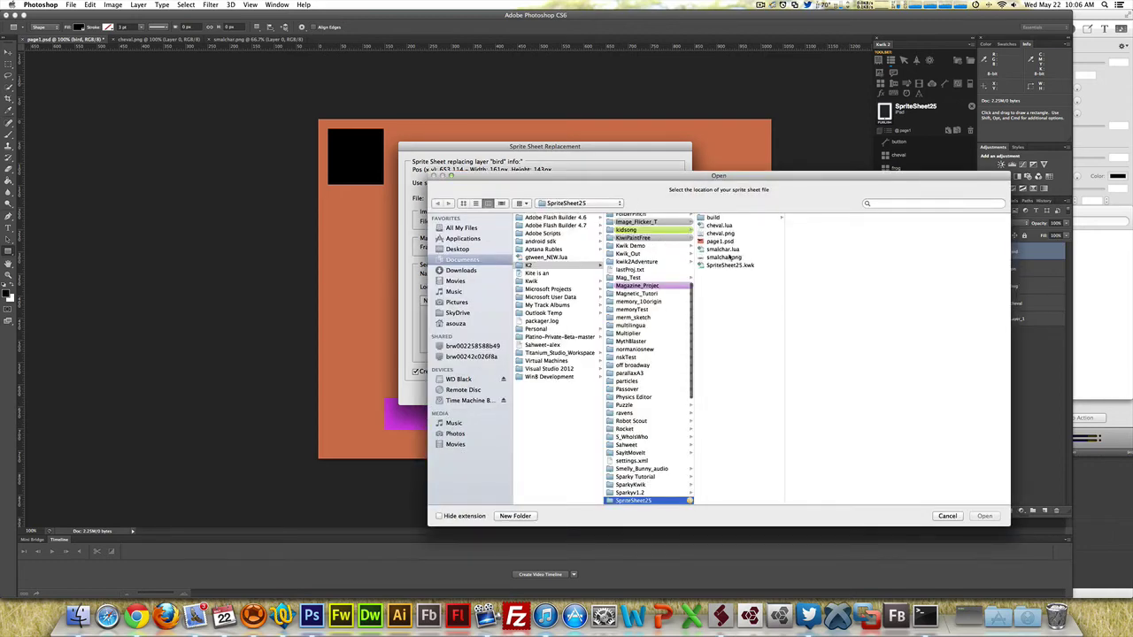
pyautogui.click(949, 515)
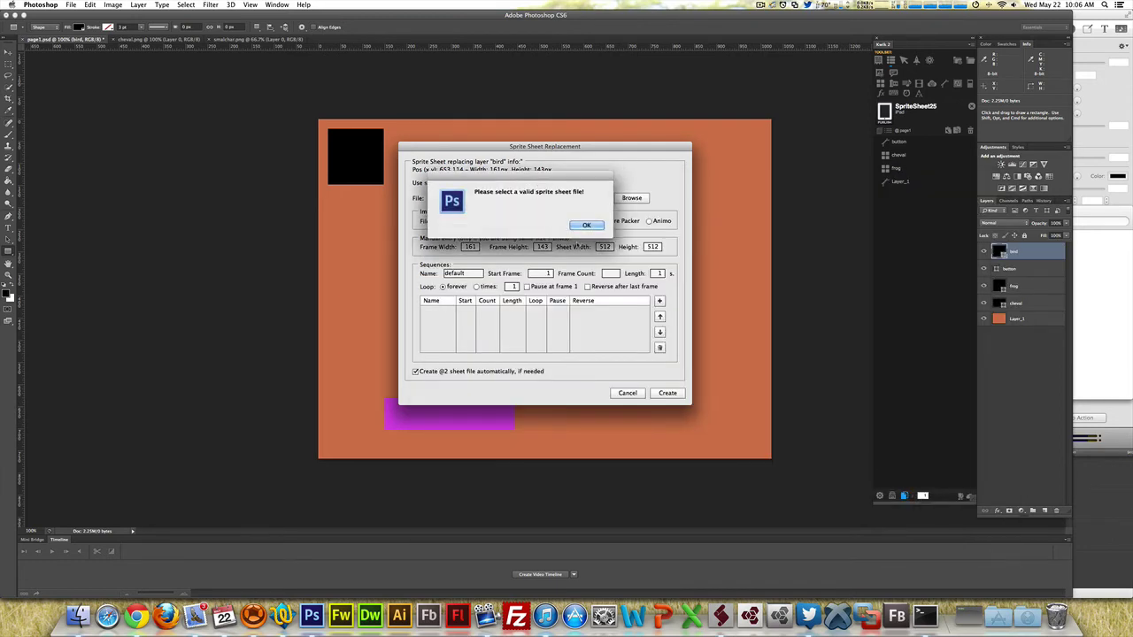
pyautogui.click(584, 226)
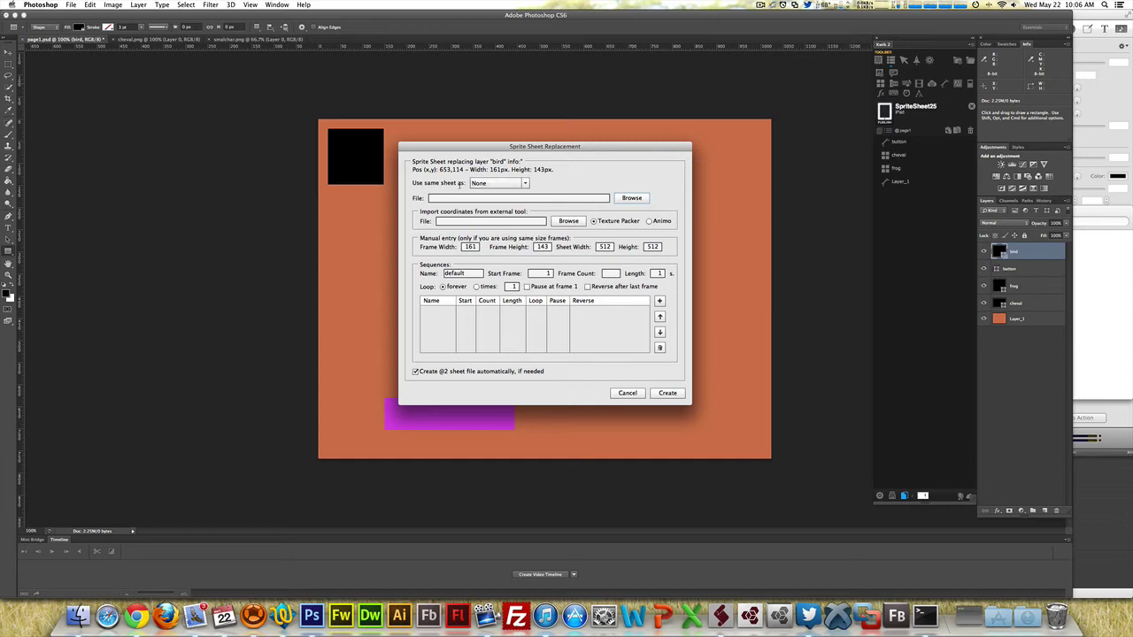
# Reuse the frog's sprite sheet for the bird and check the sheet and coordinate file paths
pyautogui.click(523, 184)
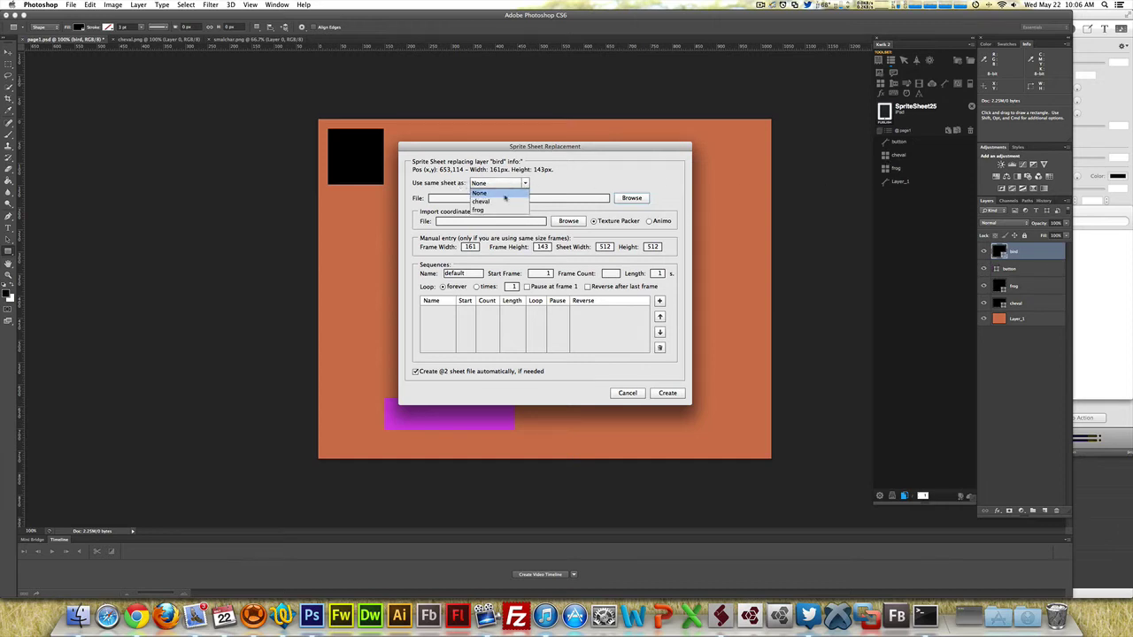
pyautogui.click(490, 210)
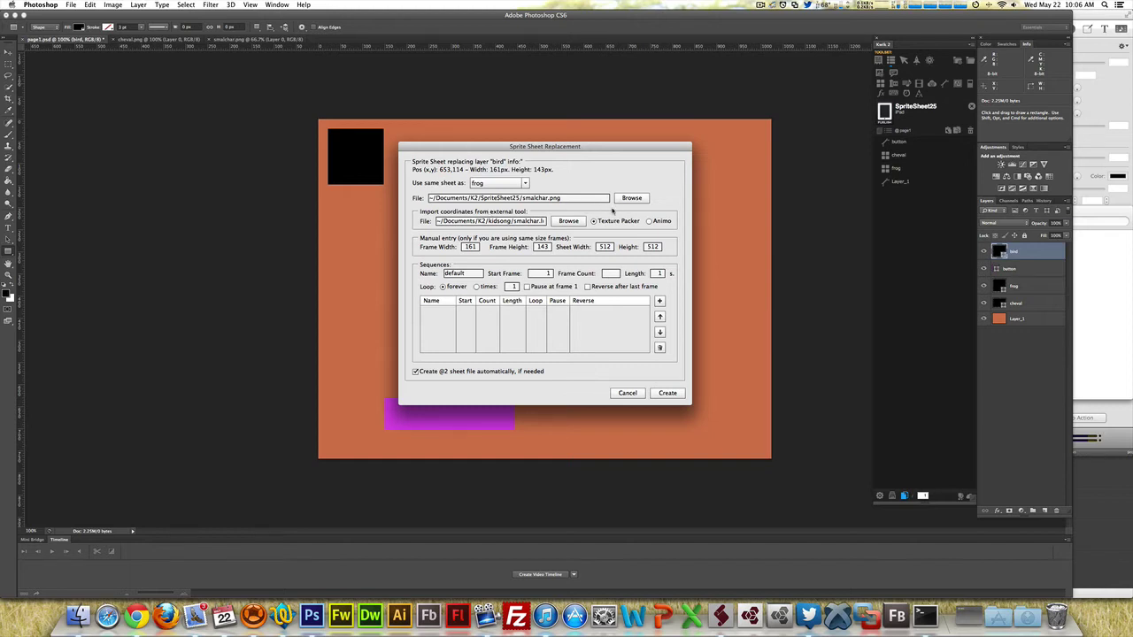
pyautogui.click(534, 198)
pyautogui.click(543, 221)
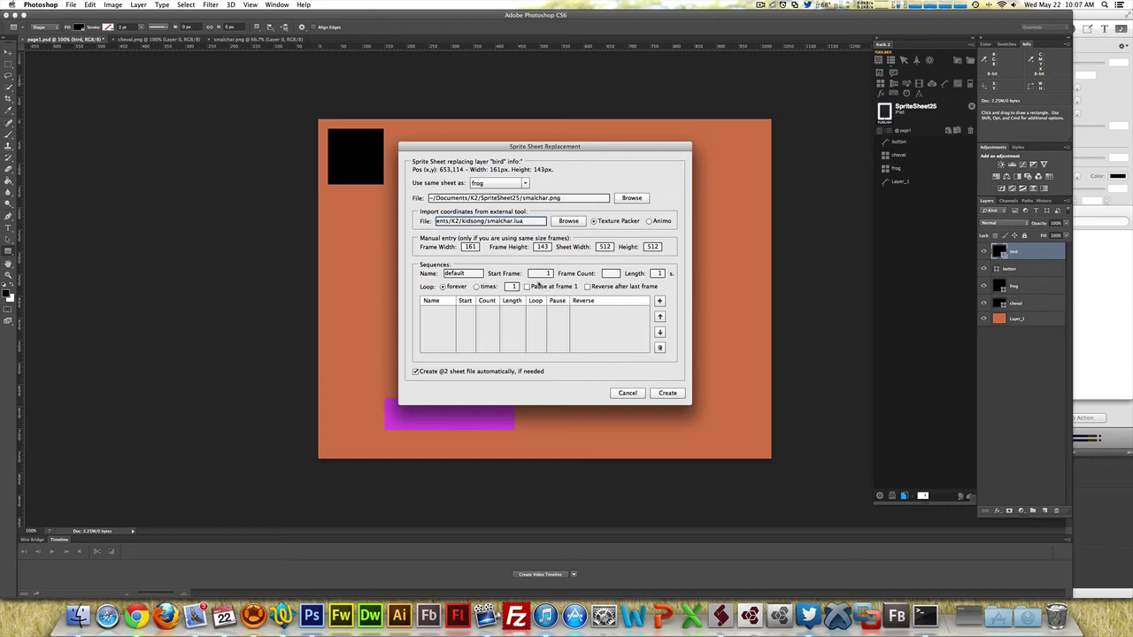
# Set the bird's default sequence to start frame 5 with a frame count of 5
pyautogui.click(478, 306)
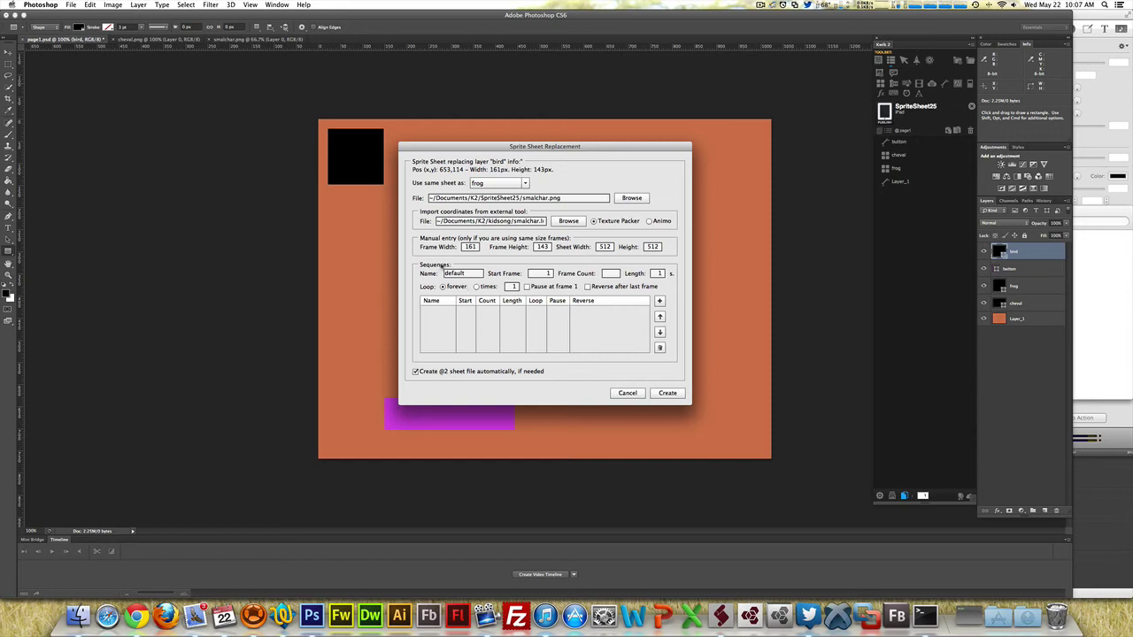
pyautogui.click(531, 273)
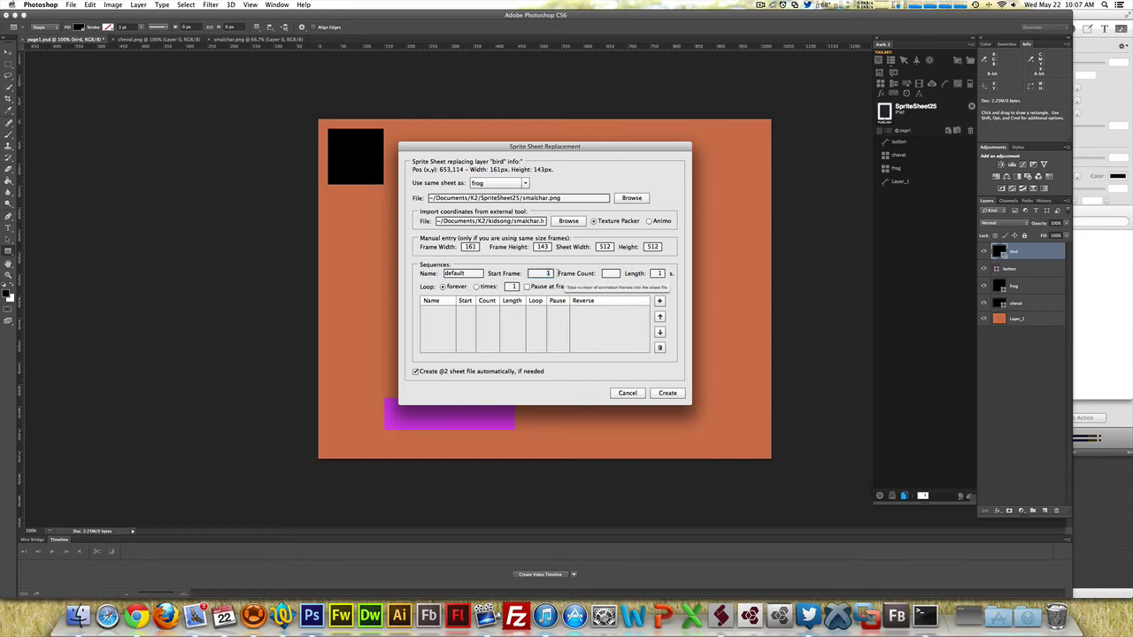
pyautogui.write('5')
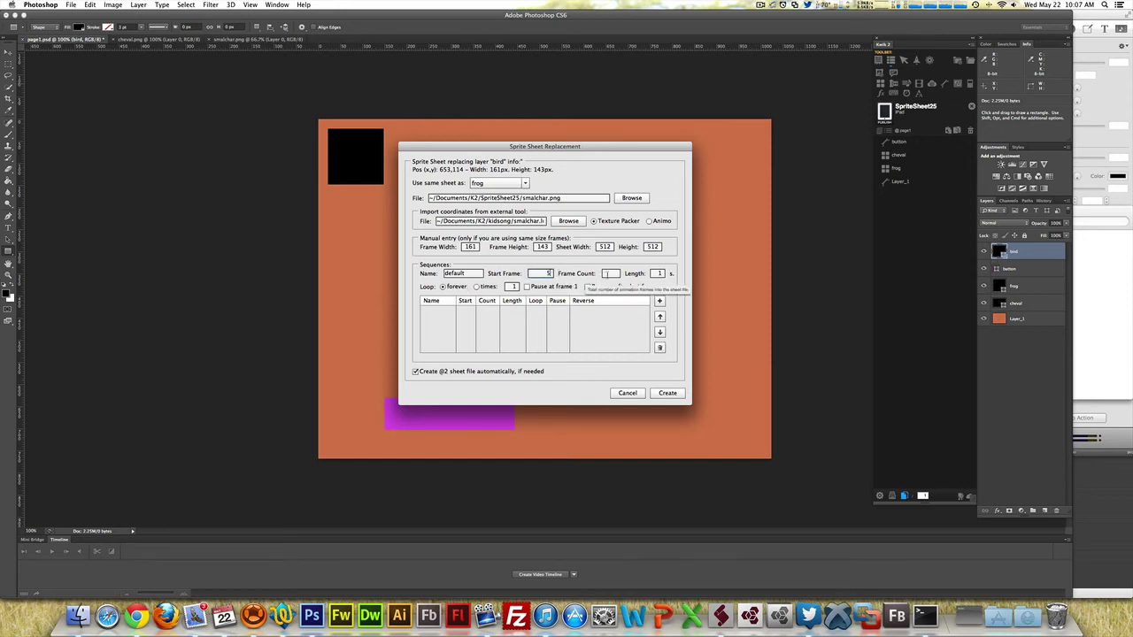
pyautogui.press('Tab')
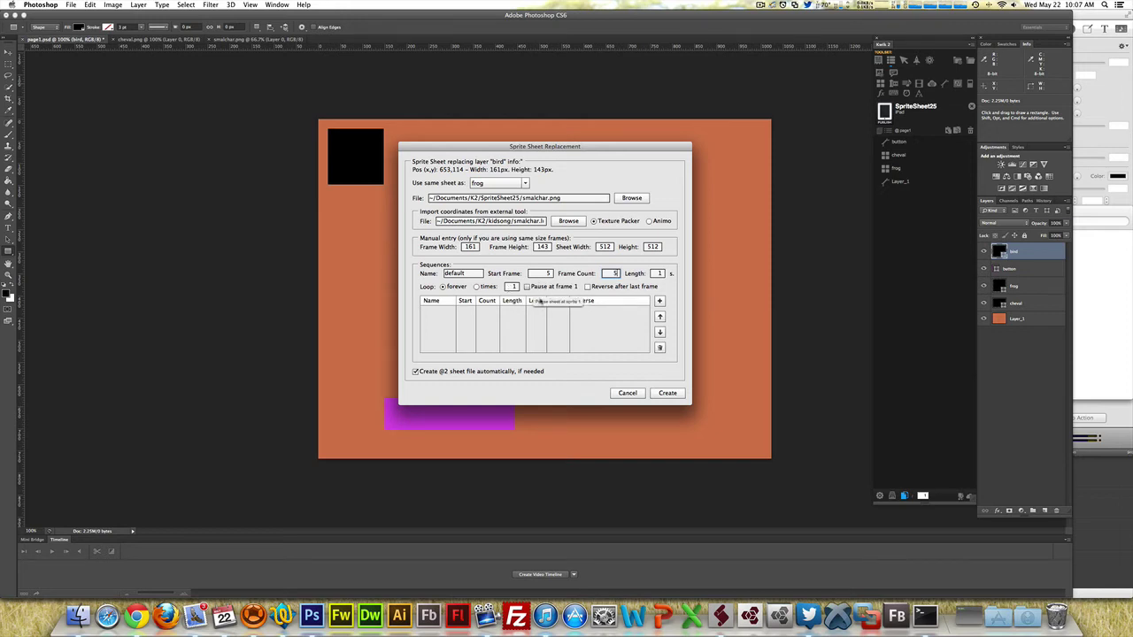
pyautogui.click(541, 303)
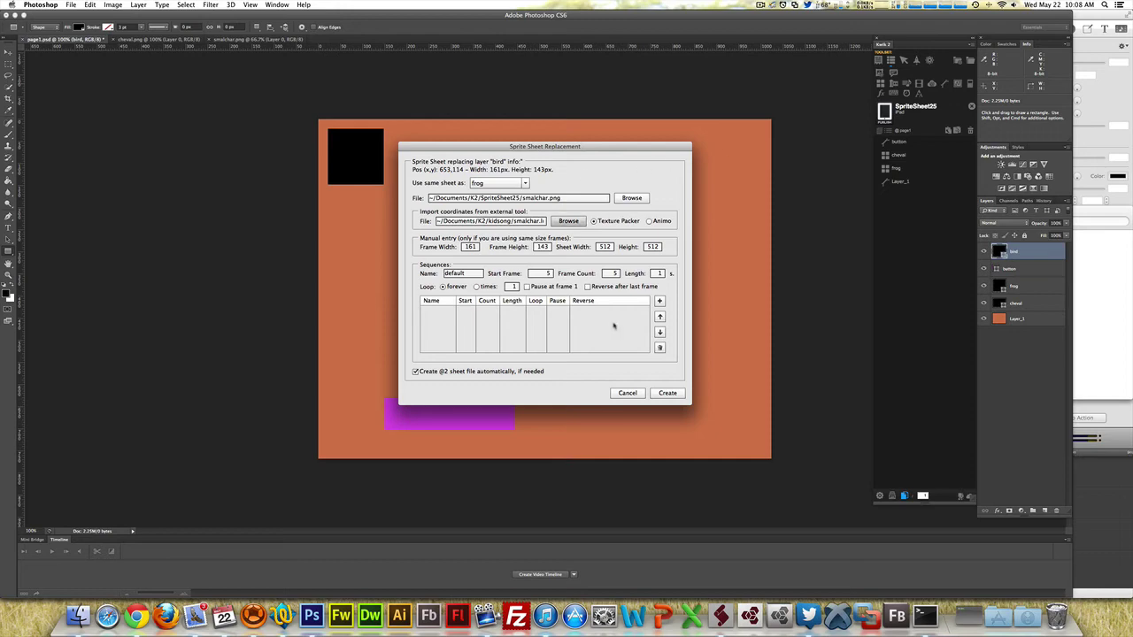
# Create the bird's sprite sheet replacement and preview the page in Corona Simulator
pyautogui.click(665, 395)
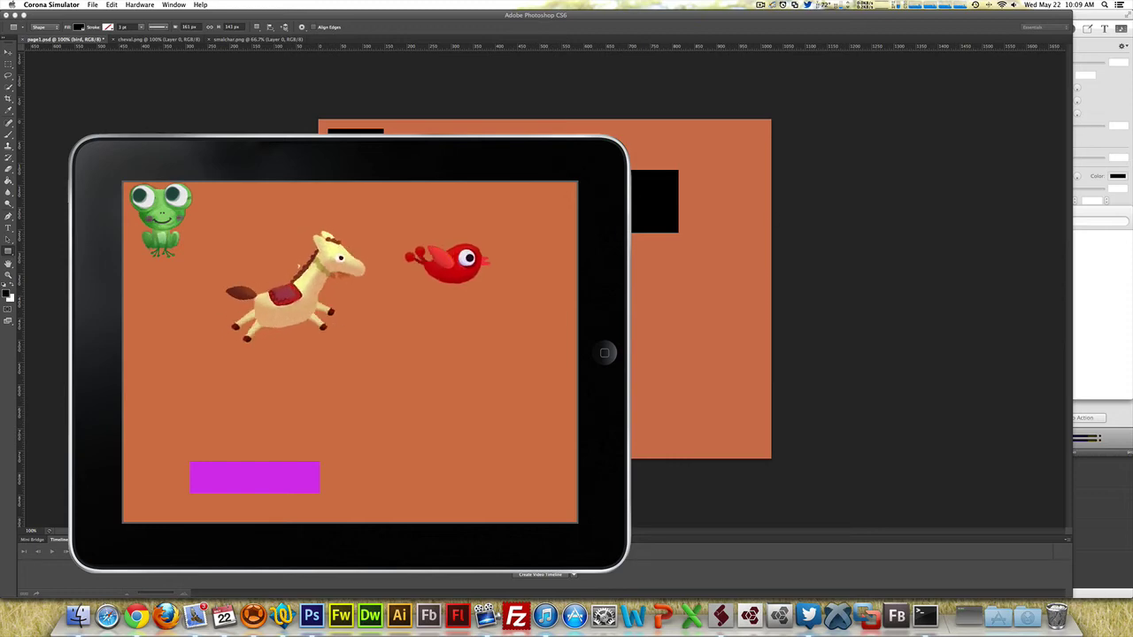
# Switch to TextWrangler and review the cheval, frog and bird sheet and sequence code in the regenerated page_1.lua
pyautogui.press('super+Tab')
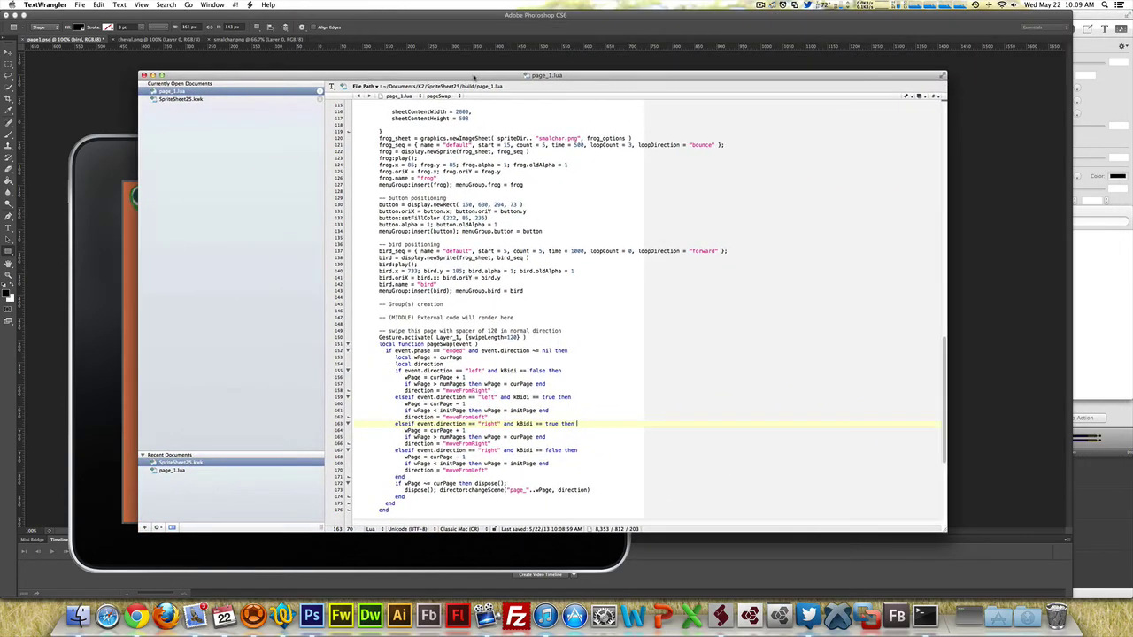
pyautogui.scroll(9, 673, 287)
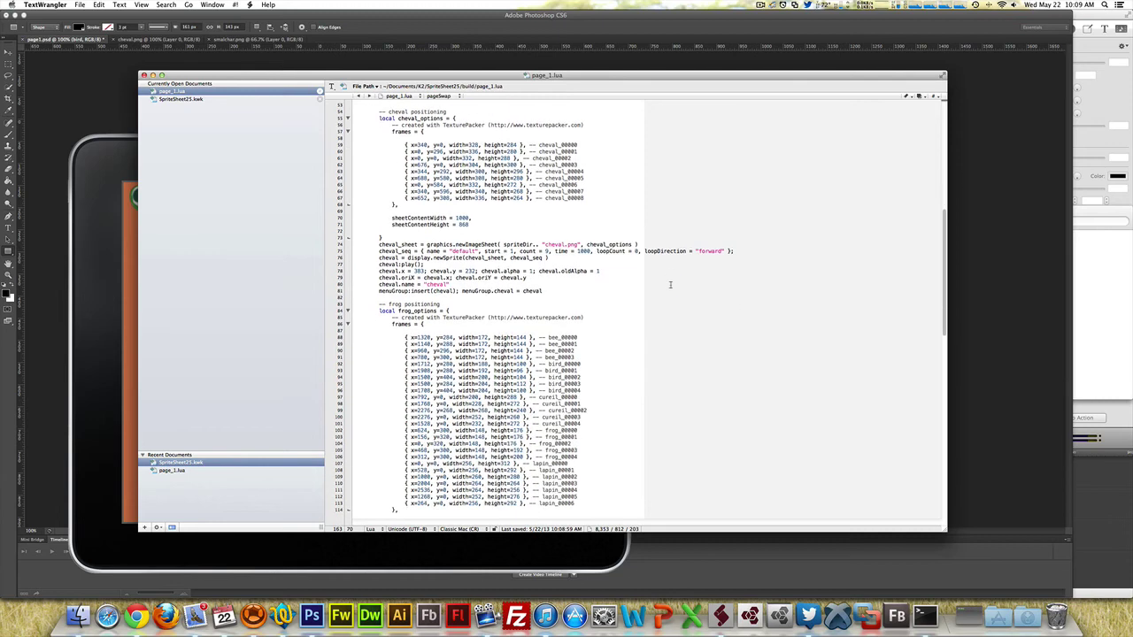
pyautogui.scroll(-2, 671, 285)
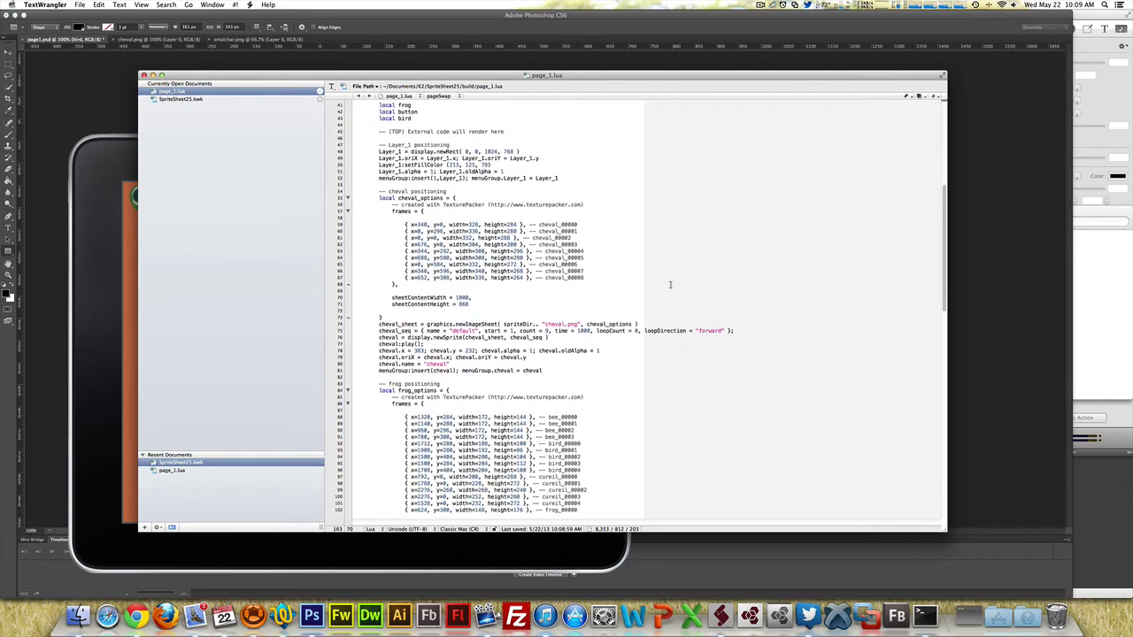
pyautogui.moveTo(641, 325); pyautogui.dragTo(379, 325)
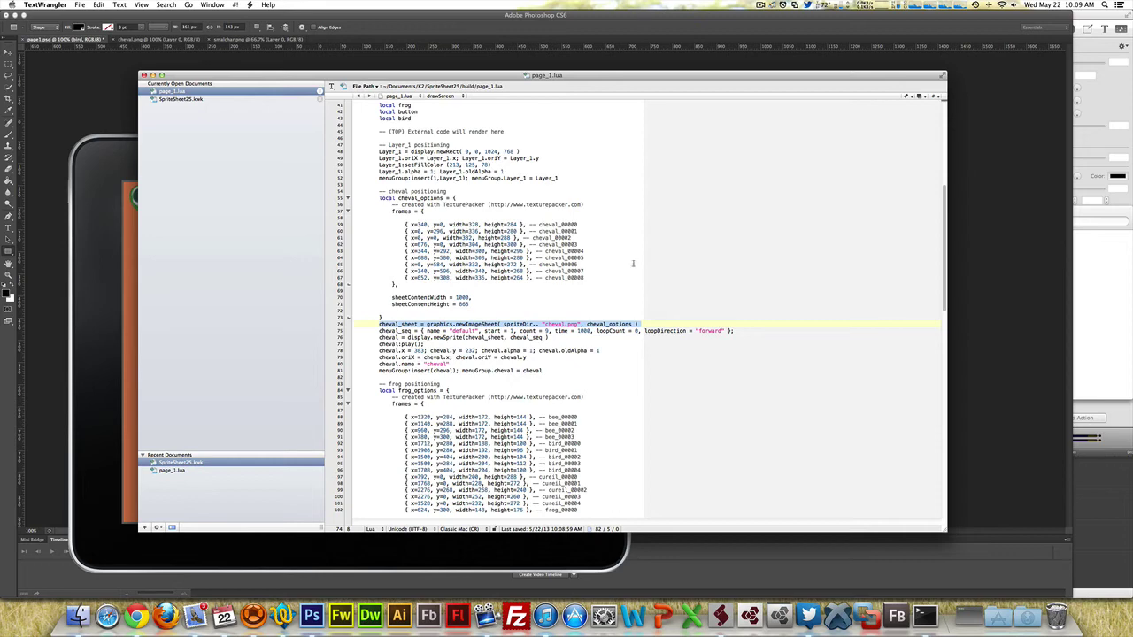
pyautogui.scroll(-4, 633, 263)
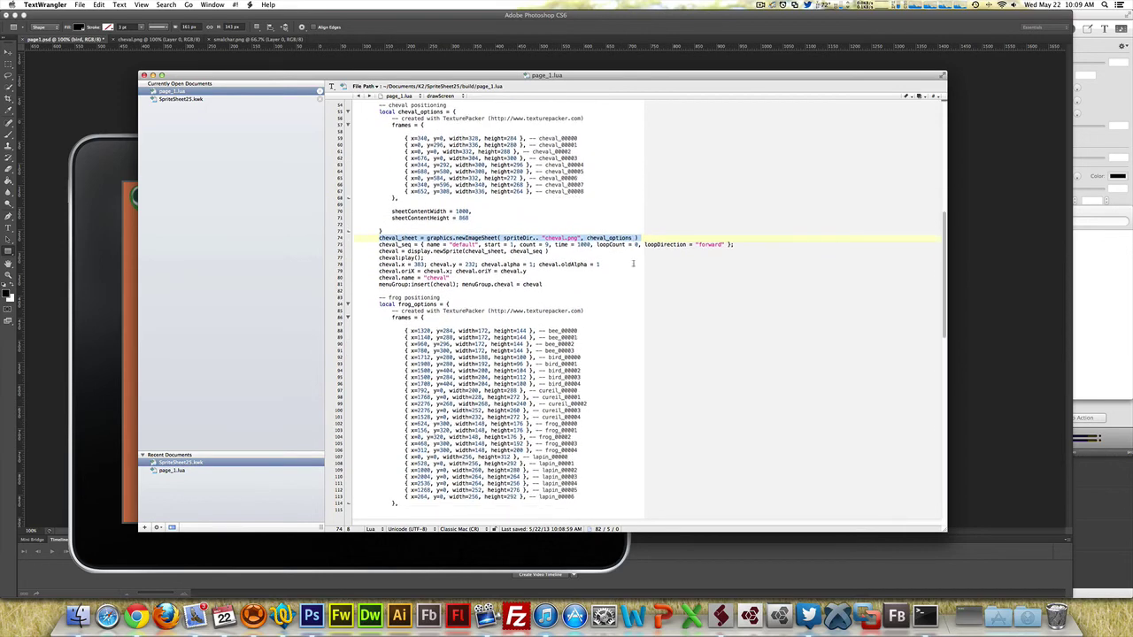
pyautogui.scroll(-1, 633, 262)
pyautogui.scroll(-10, 633, 263)
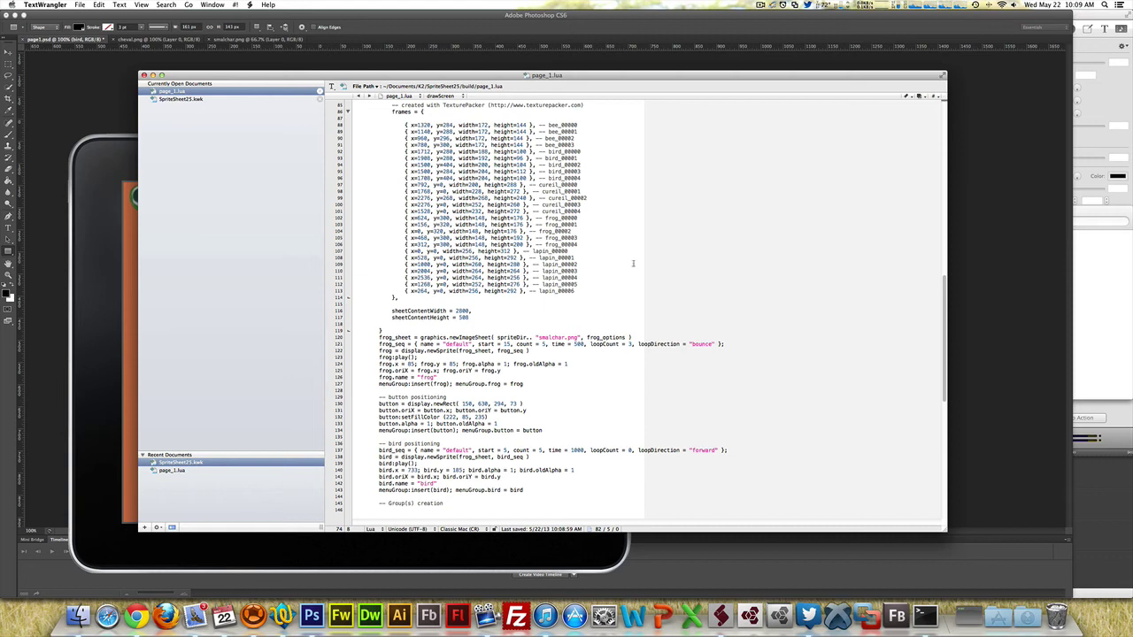
pyautogui.moveTo(632, 297); pyautogui.dragTo(380, 298)
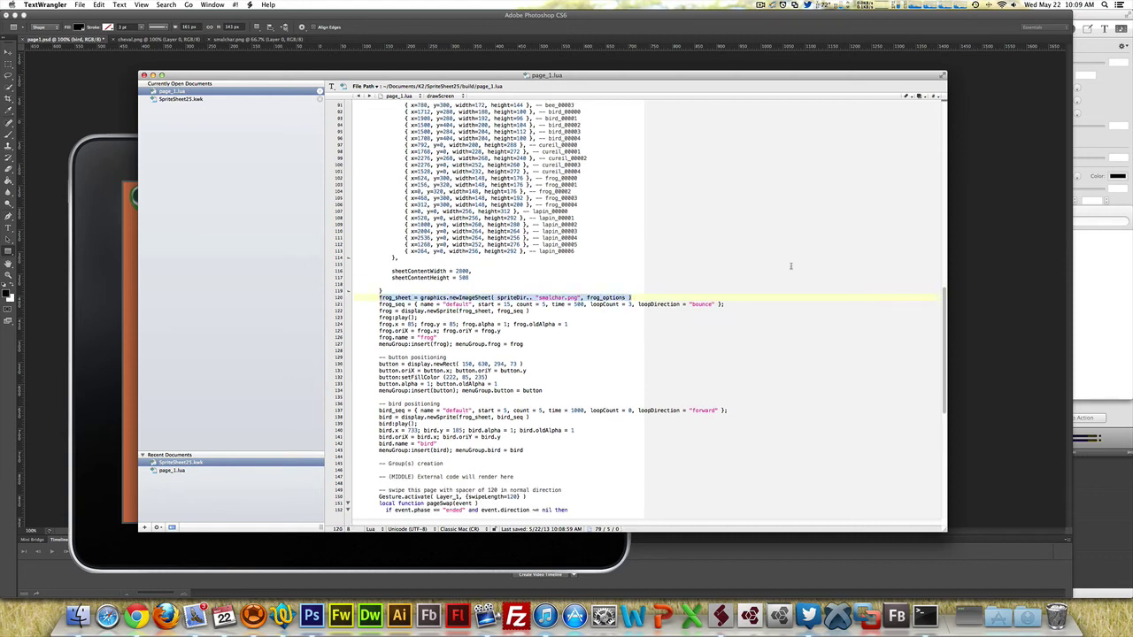
pyautogui.scroll(-3, 772, 254)
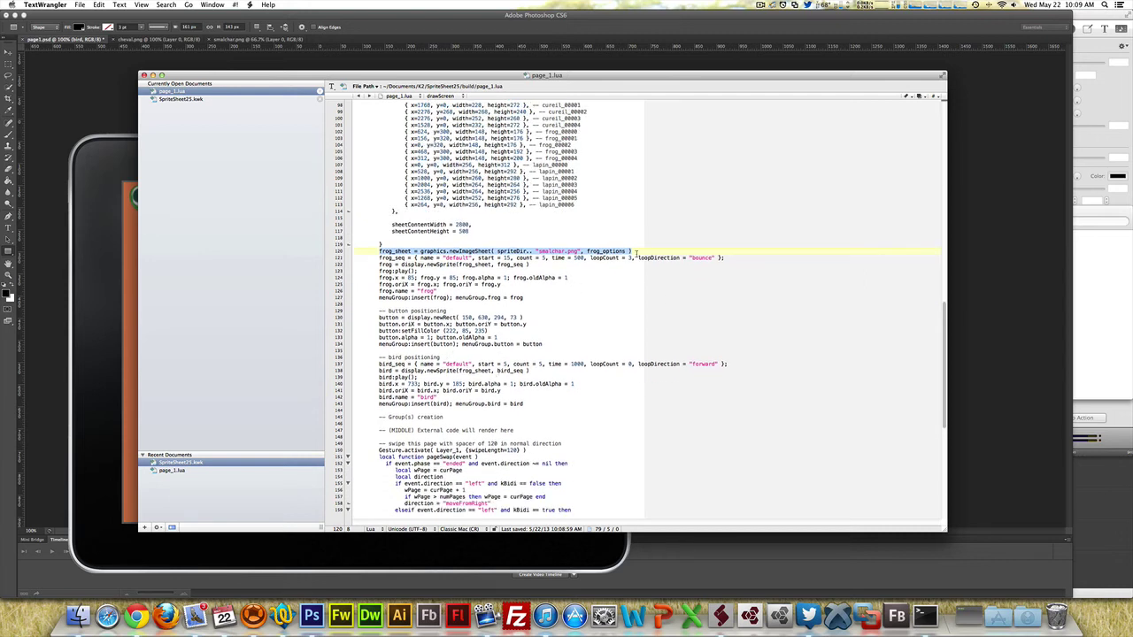
pyautogui.moveTo(636, 254); pyautogui.dragTo(378, 253)
# Switch back to Photoshop and draw a black rectangle placeholder below the bird placeholder
pyautogui.click(73, 106)
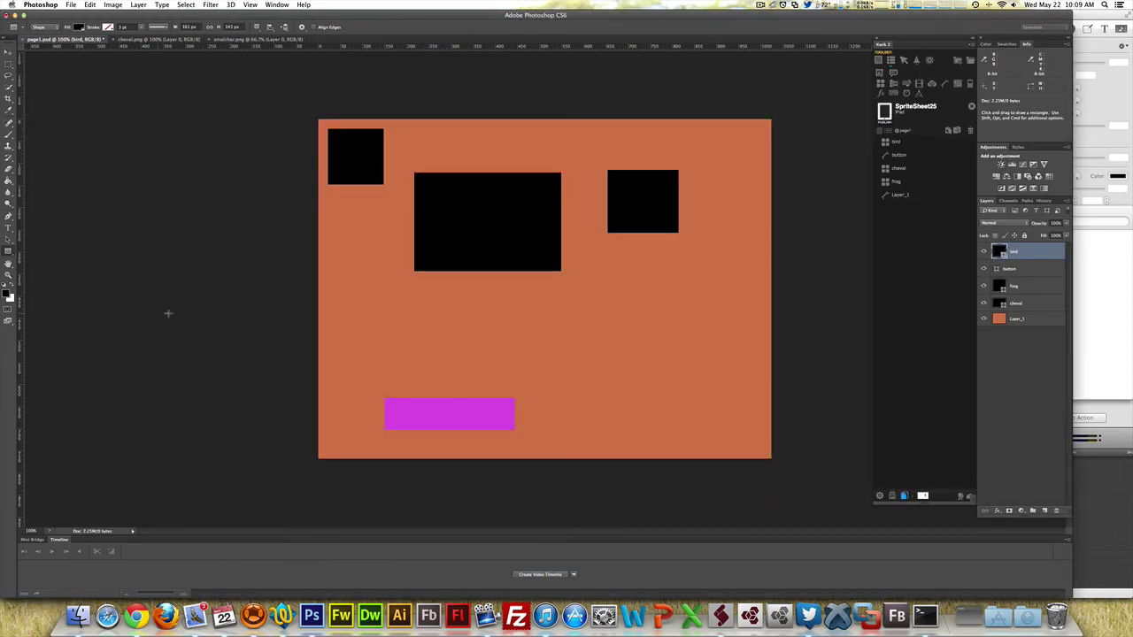
pyautogui.click(1045, 511)
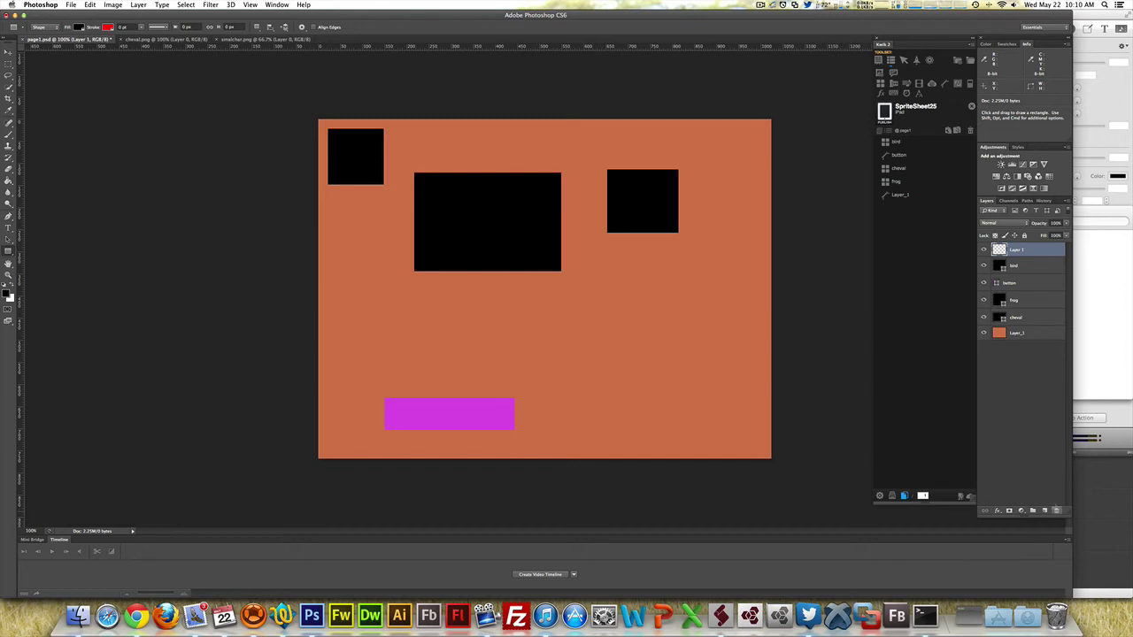
pyautogui.click(1057, 510)
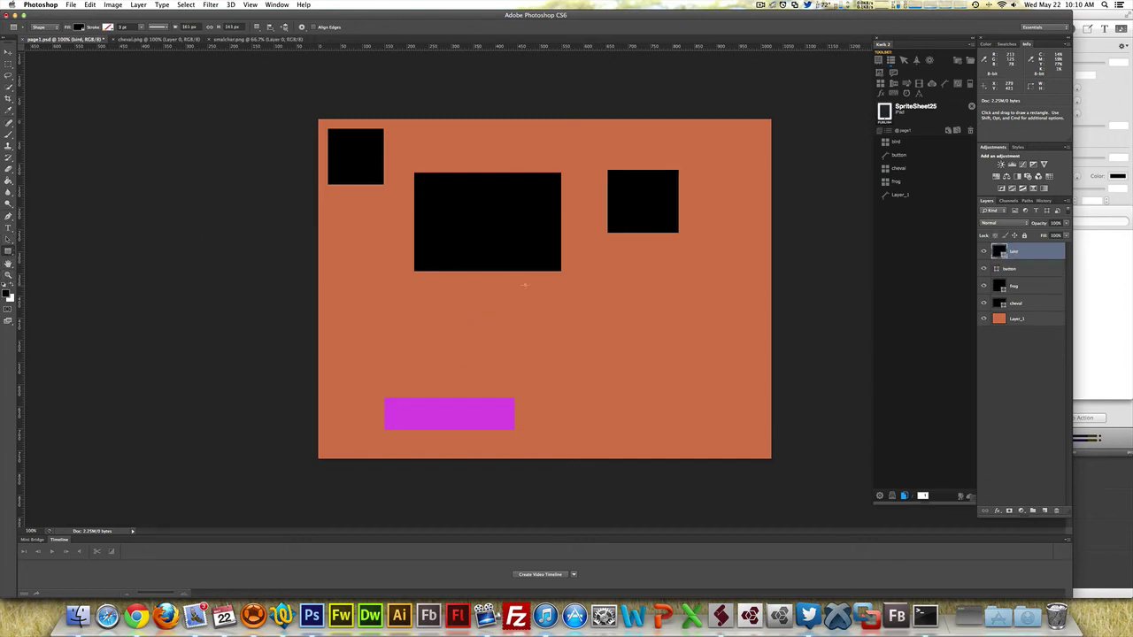
pyautogui.moveTo(603, 294); pyautogui.dragTo(689, 337)
pyautogui.click(9, 55)
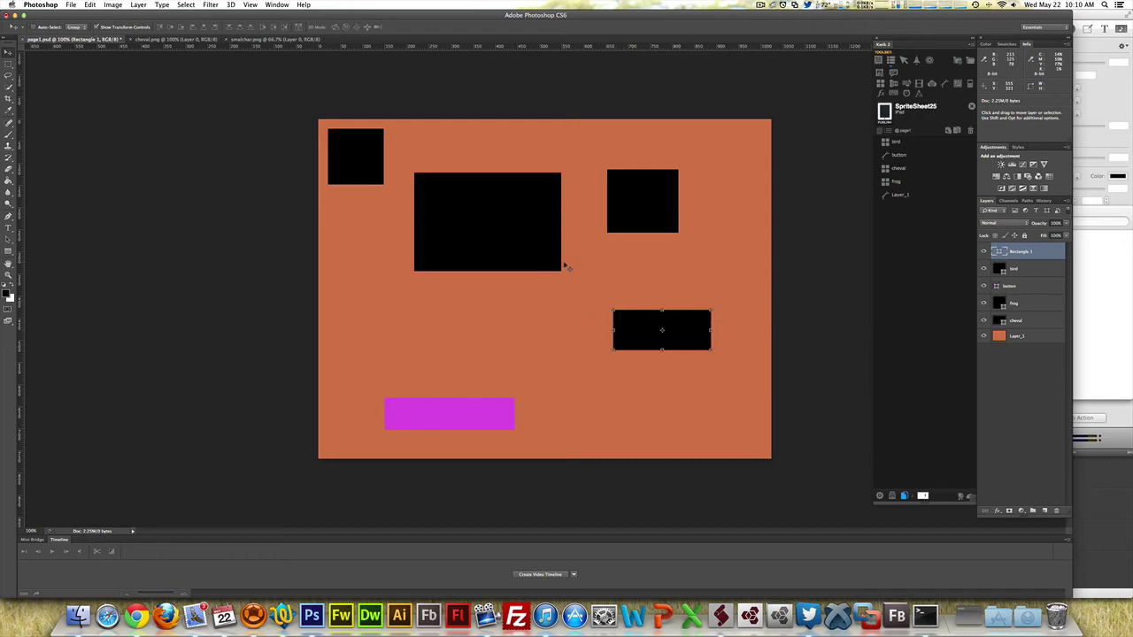
# Switch to TextWrangler and check the bee frame entries in the frog's frame list in page_1.lua
pyautogui.press('super+Tab')
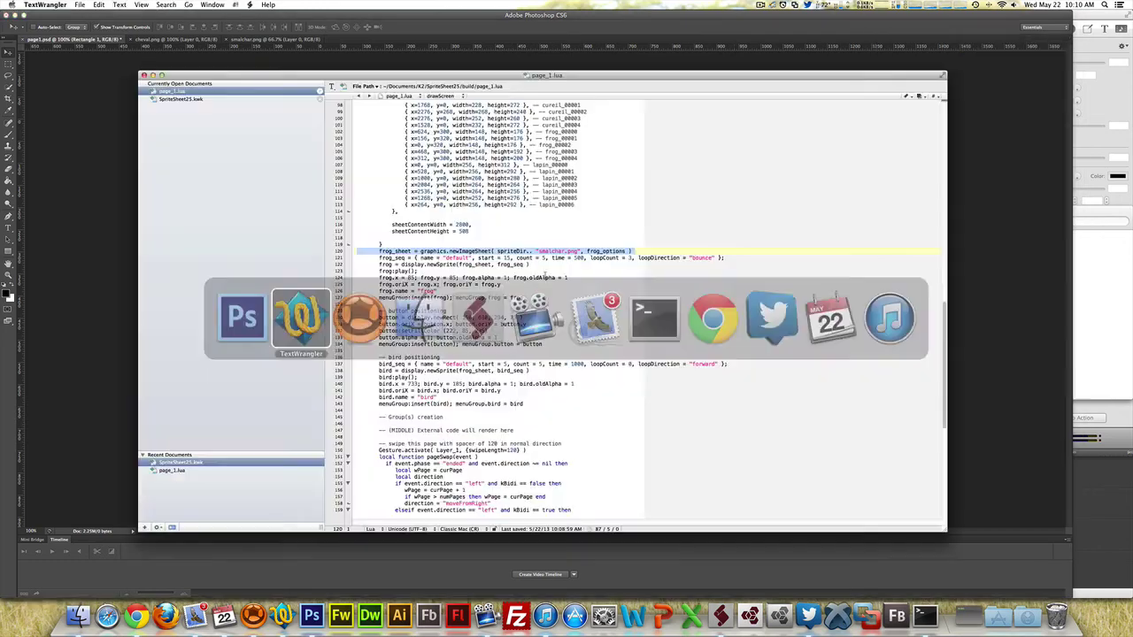
pyautogui.scroll(10, 641, 285)
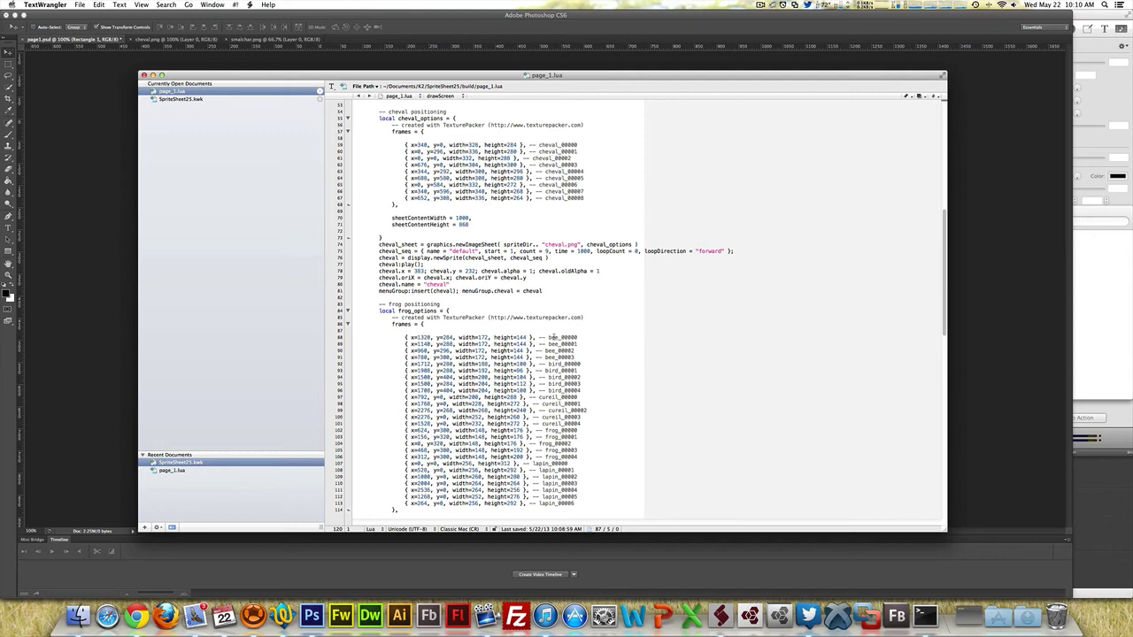
pyautogui.click(552, 337)
pyautogui.click(611, 357)
# Switch to Photoshop, view the reusable sheets in the bee layer's Sprite Sheet Replacement, cancel it, and delete the bee layer
pyautogui.press('super+Tab')
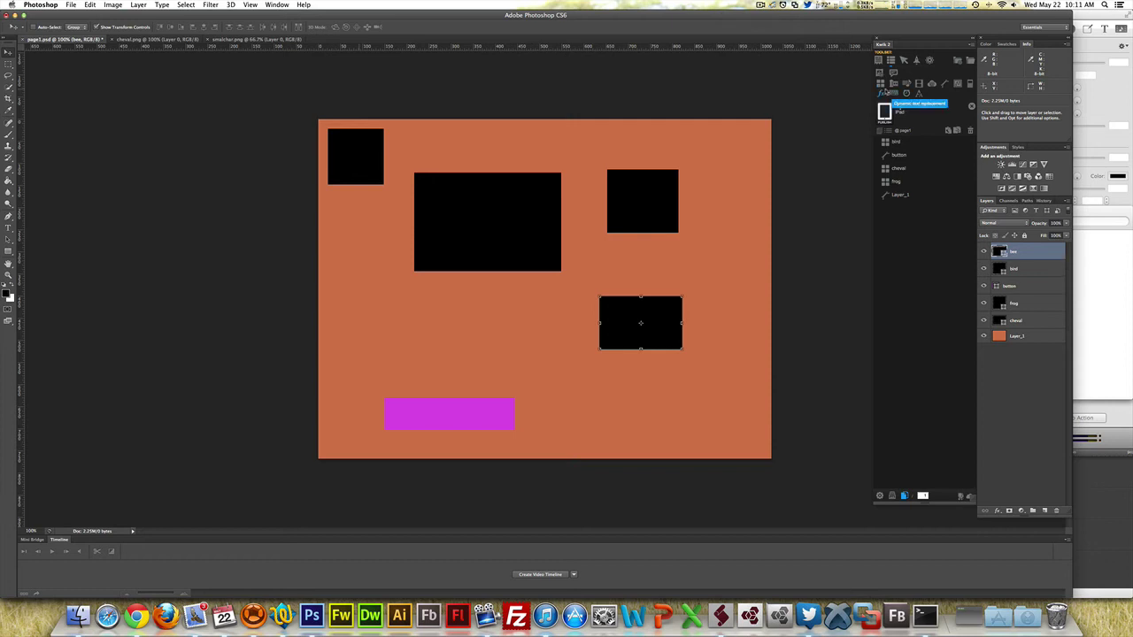
pyautogui.click(886, 91)
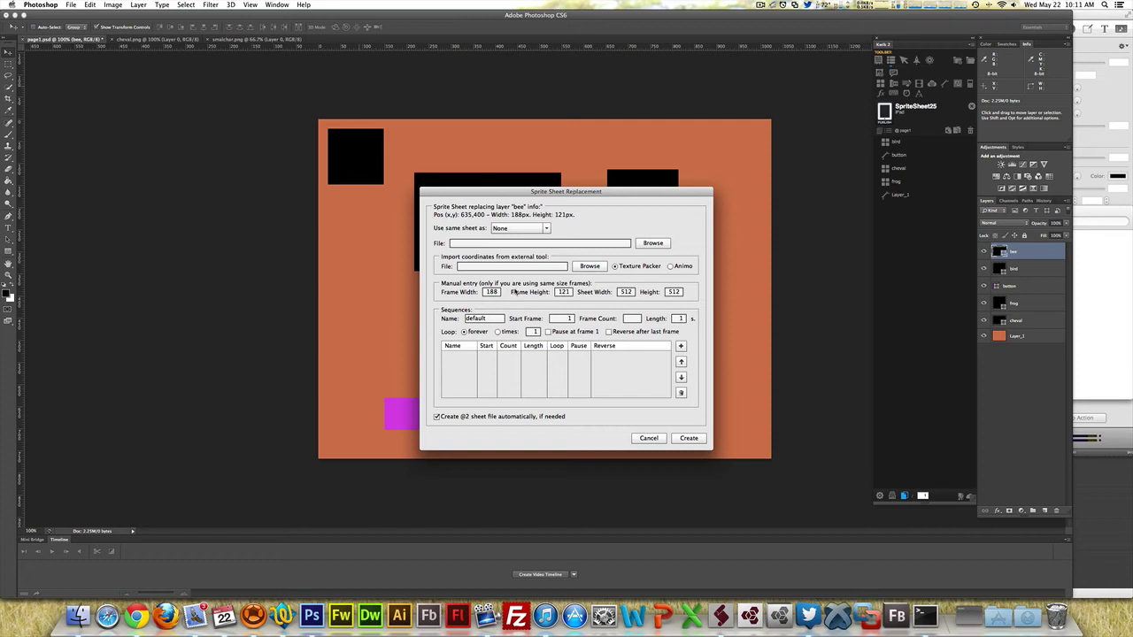
pyautogui.click(535, 229)
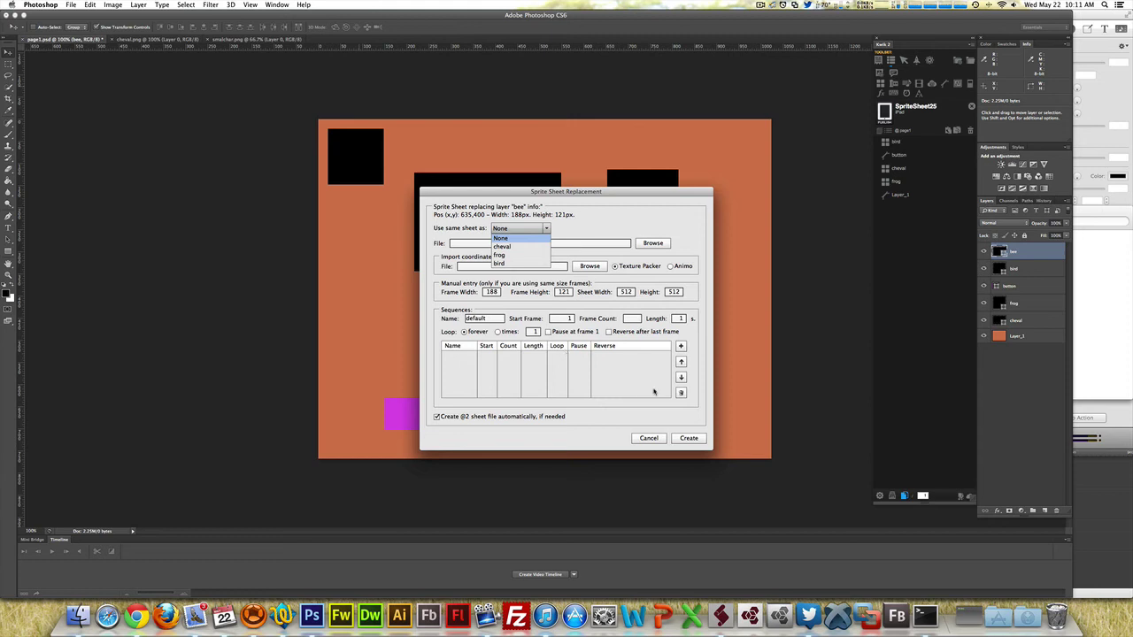
pyautogui.click(650, 438)
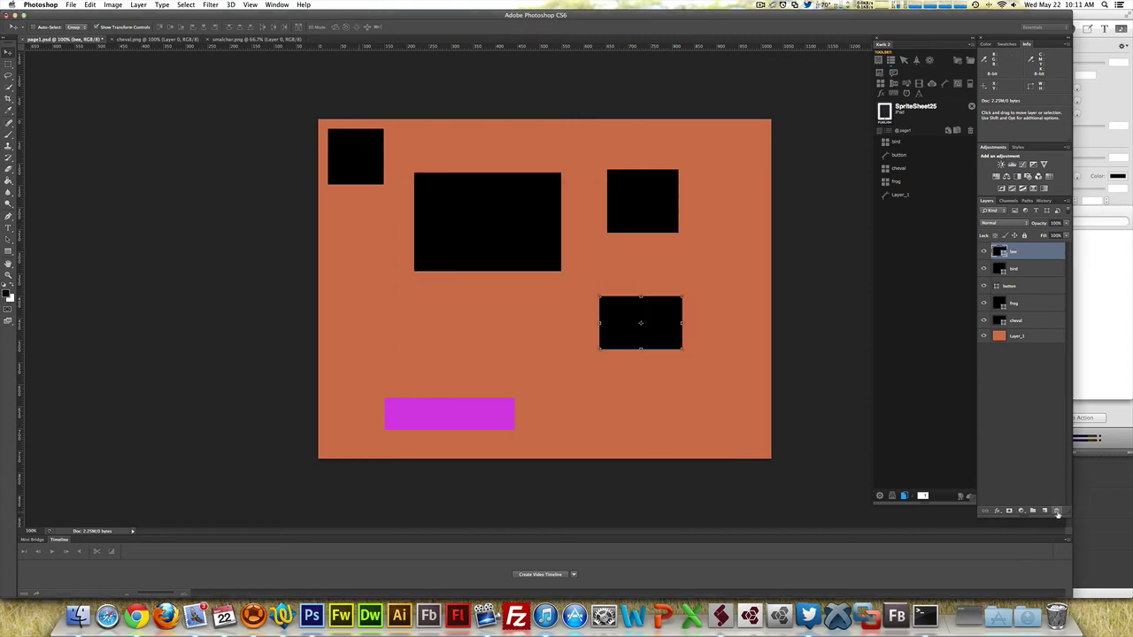
pyautogui.click(1056, 510)
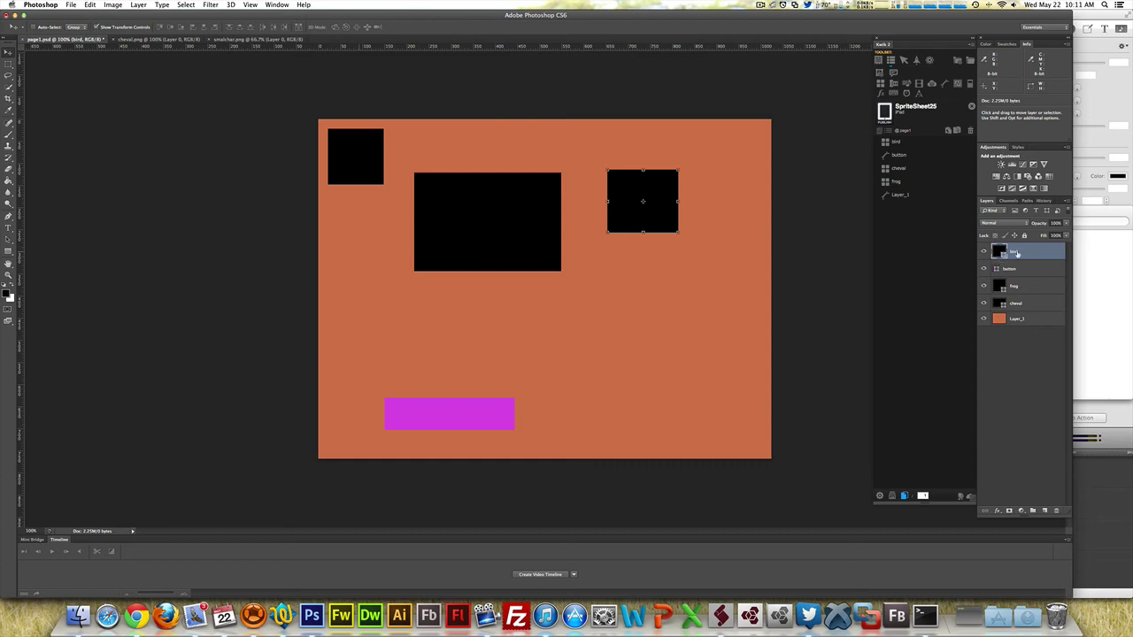
# Reopen the bird's sprite sheet replacement, rename its default sequence to "bird" and add it to the sequence list
pyautogui.click(892, 145)
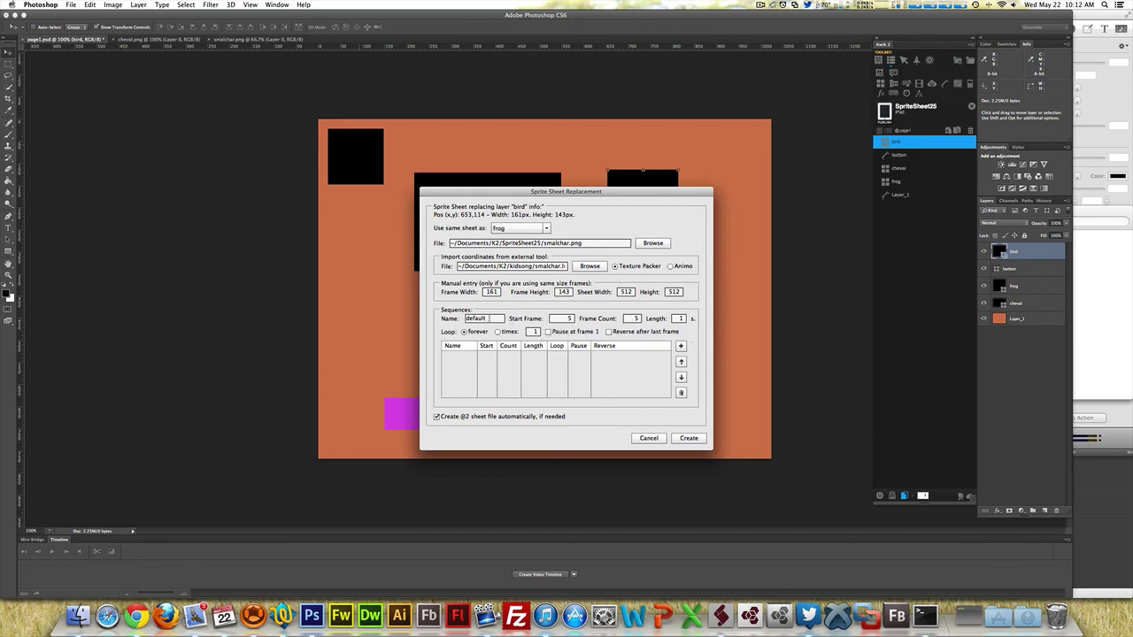
pyautogui.doubleClick(471, 318)
pyautogui.write('bird')
pyautogui.click(681, 346)
pyautogui.click(681, 346)
pyautogui.click(493, 359)
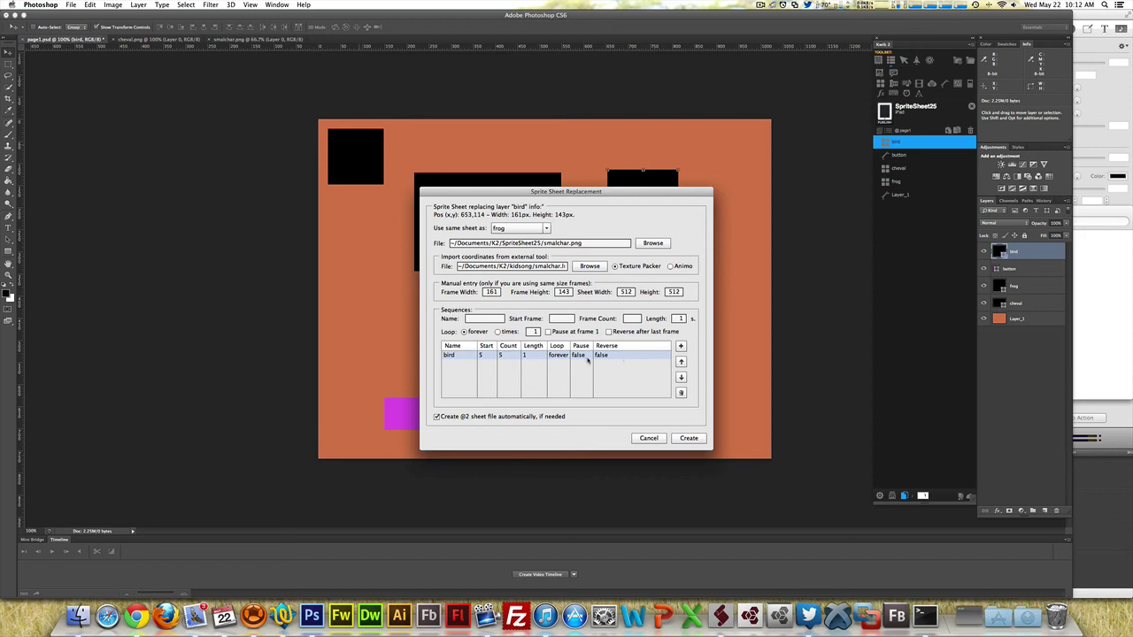
pyautogui.click(470, 365)
pyautogui.click(522, 357)
pyautogui.click(467, 382)
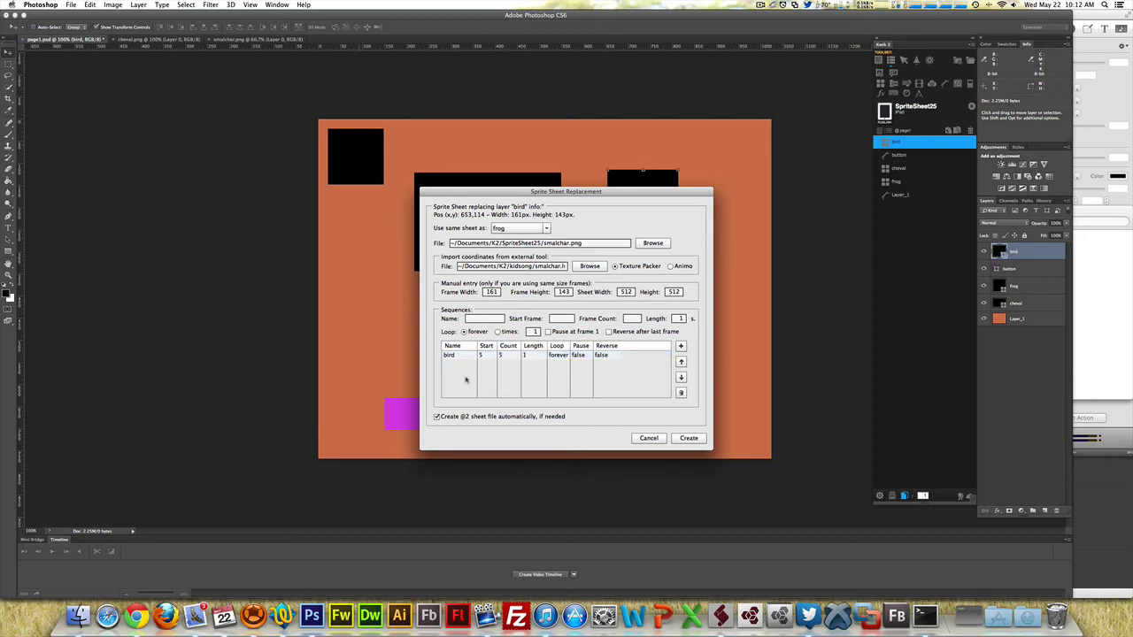
# Add a second sequence named "bee" with start frame 1 and a frame count of 4 to the bird's sprite sheet
pyautogui.click(477, 319)
pyautogui.write('bee')
pyautogui.click(563, 319)
pyautogui.click(629, 318)
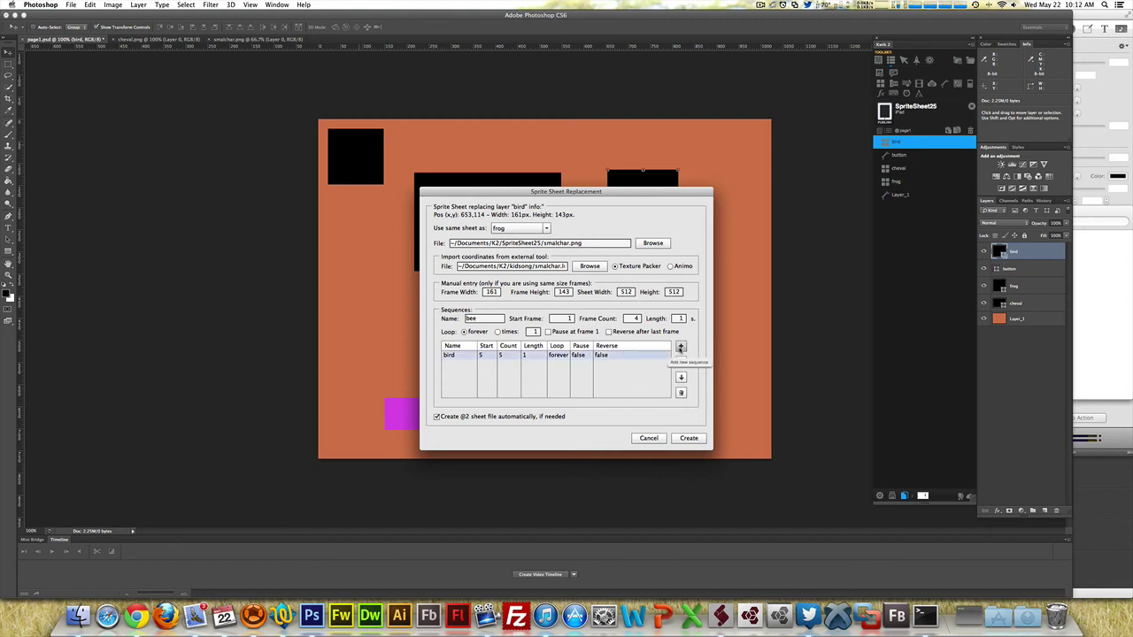
pyautogui.click(681, 347)
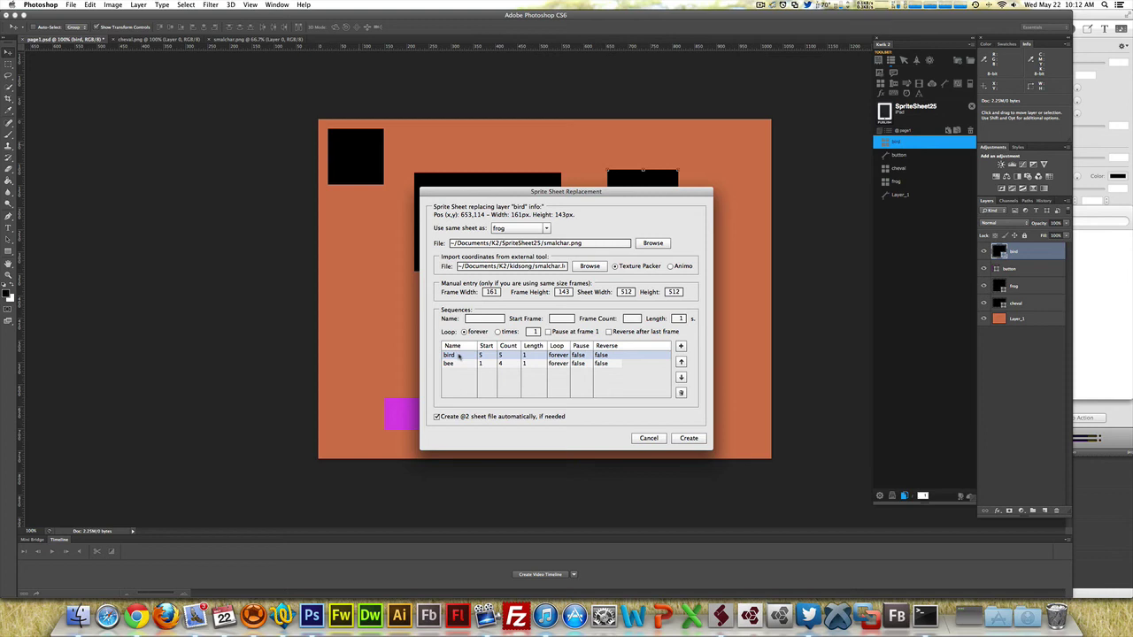
pyautogui.click(539, 356)
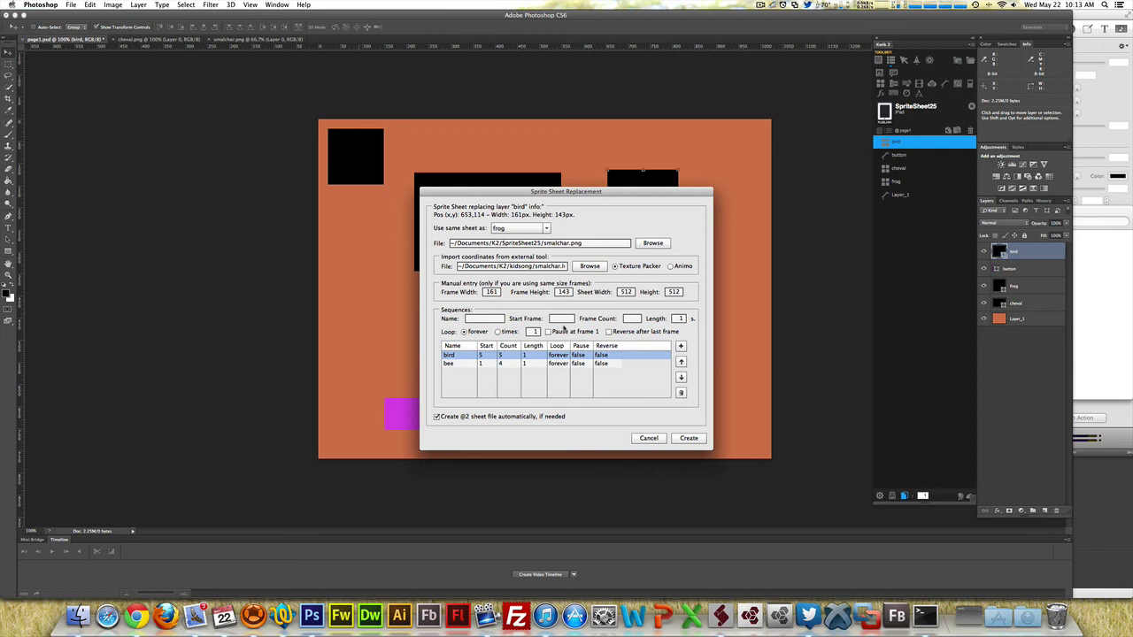
pyautogui.click(451, 356)
# Switch to TextWrangler and examine the cureil, frog and lapin frame entries in page_1.lua
pyautogui.press('super+Tab')
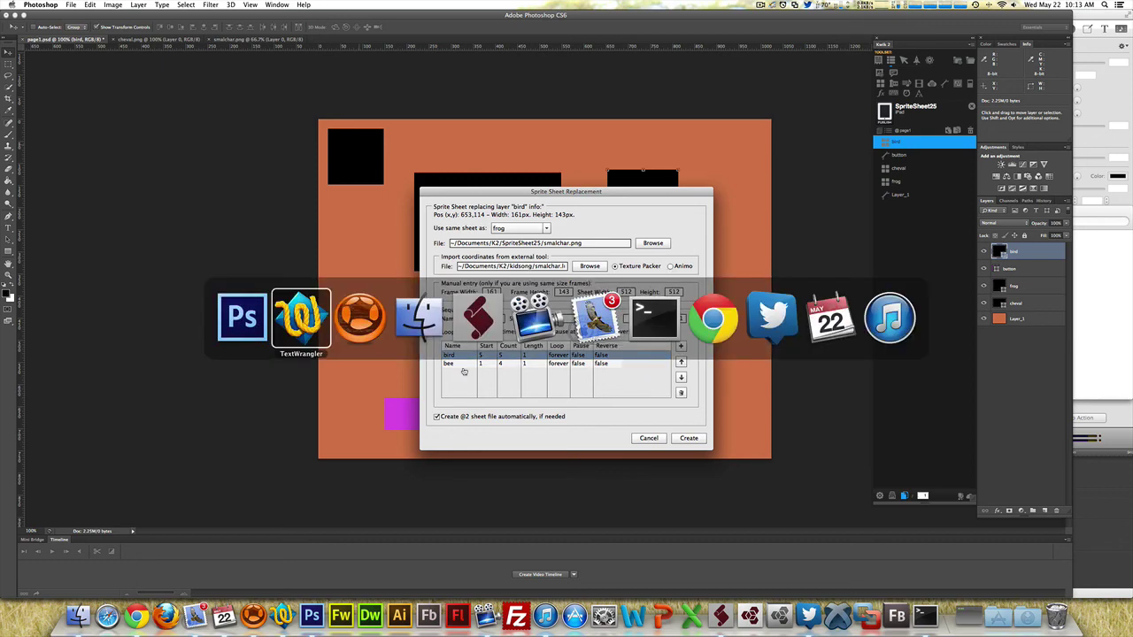
pyautogui.scroll(-2, 573, 408)
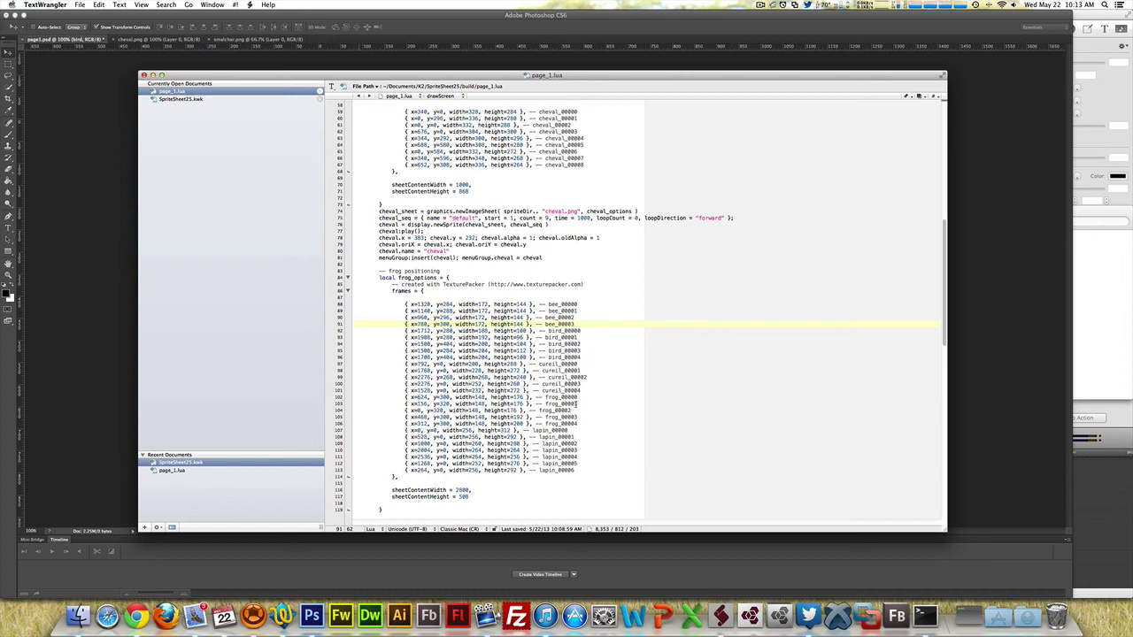
pyautogui.moveTo(574, 407); pyautogui.dragTo(390, 363)
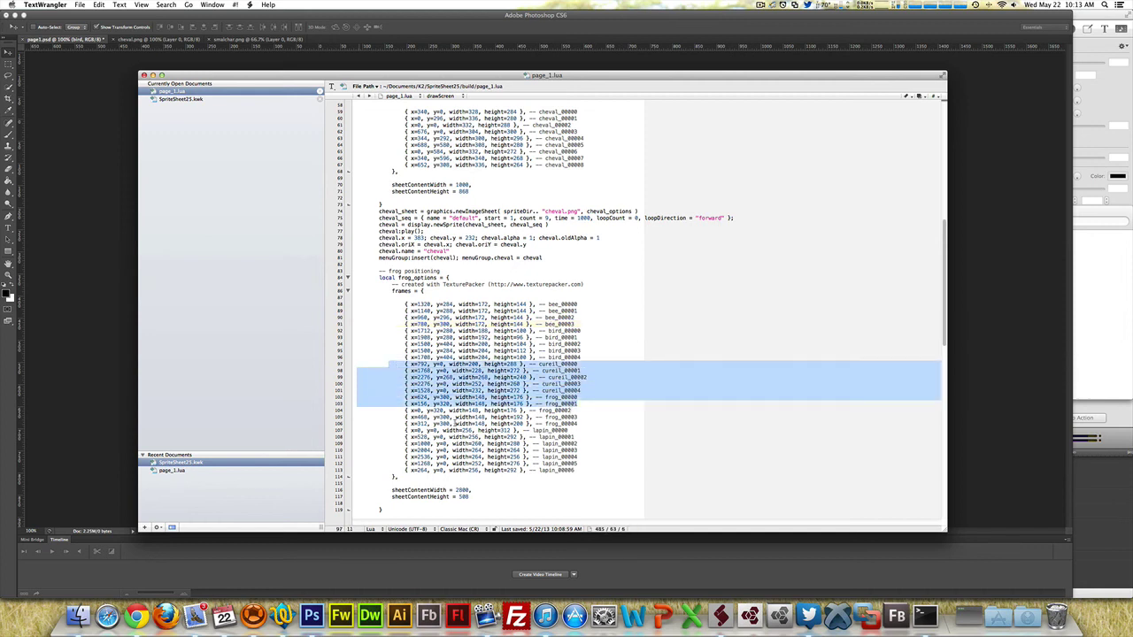
pyautogui.moveTo(578, 470); pyautogui.dragTo(392, 431)
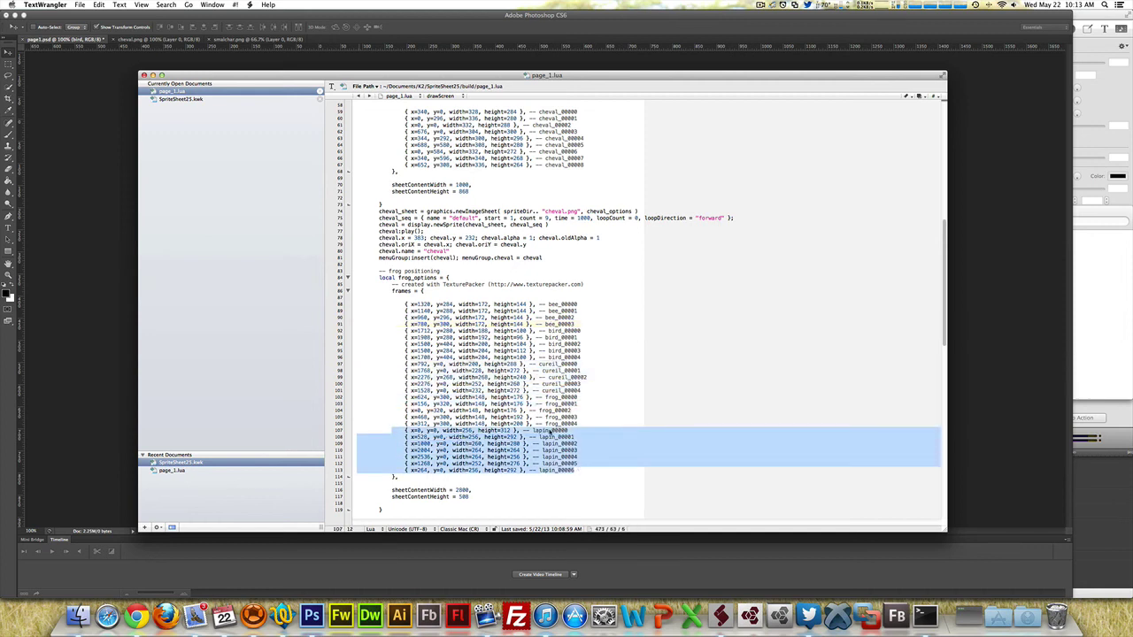
# Switch back to Photoshop, save the bird's sprite sheet with both sequences, and preview the page in Corona Simulator
pyautogui.click(106, 343)
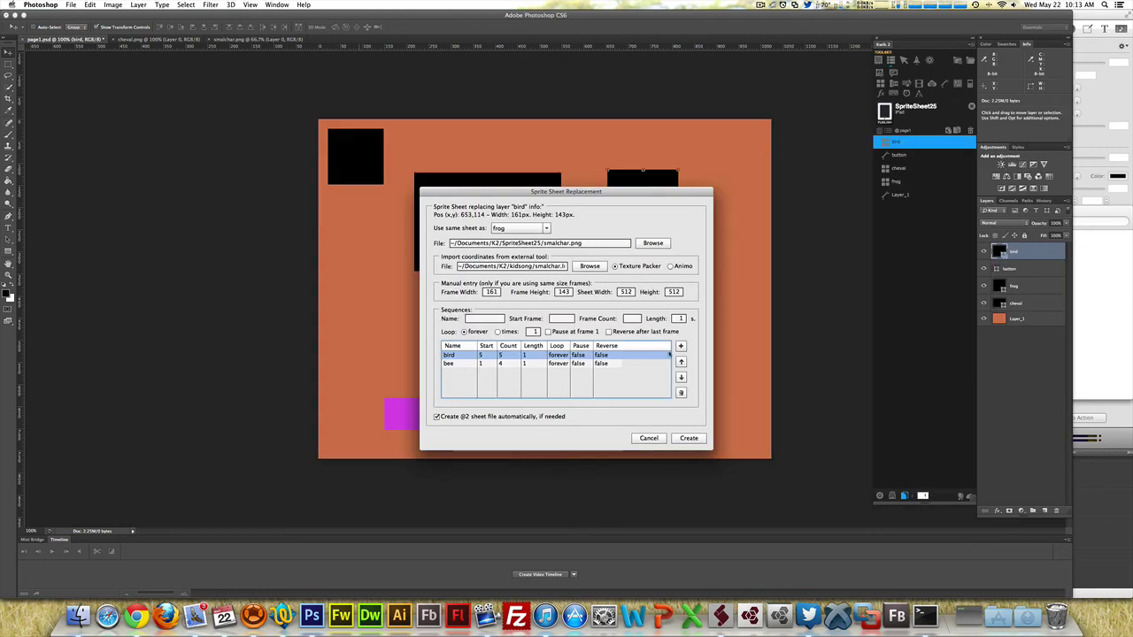
pyautogui.click(690, 440)
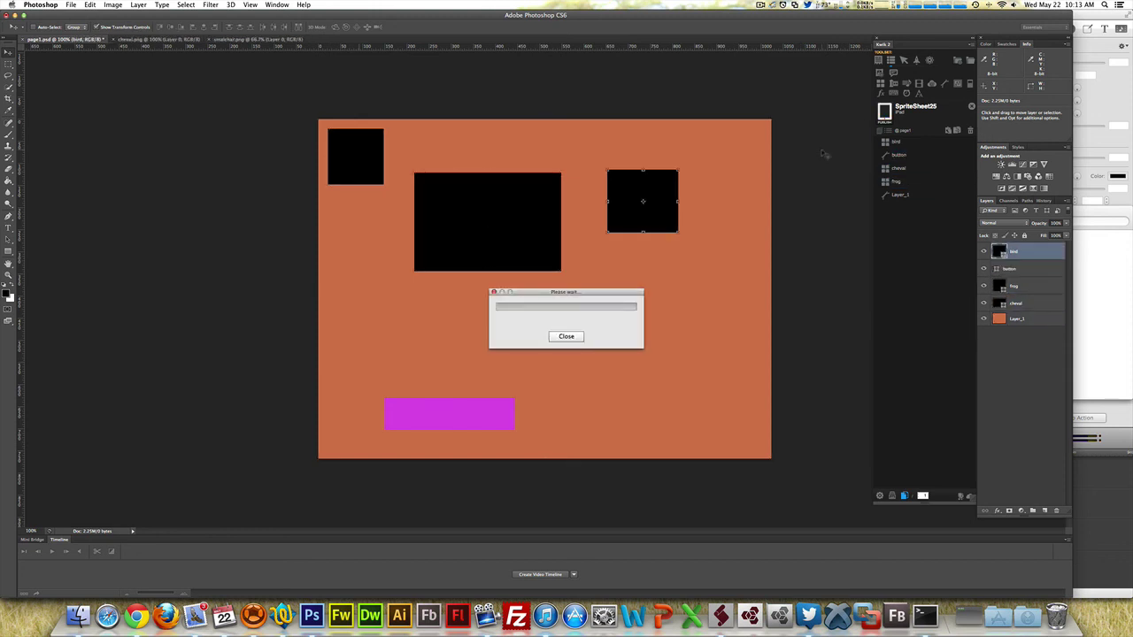
pyautogui.click(632, 194)
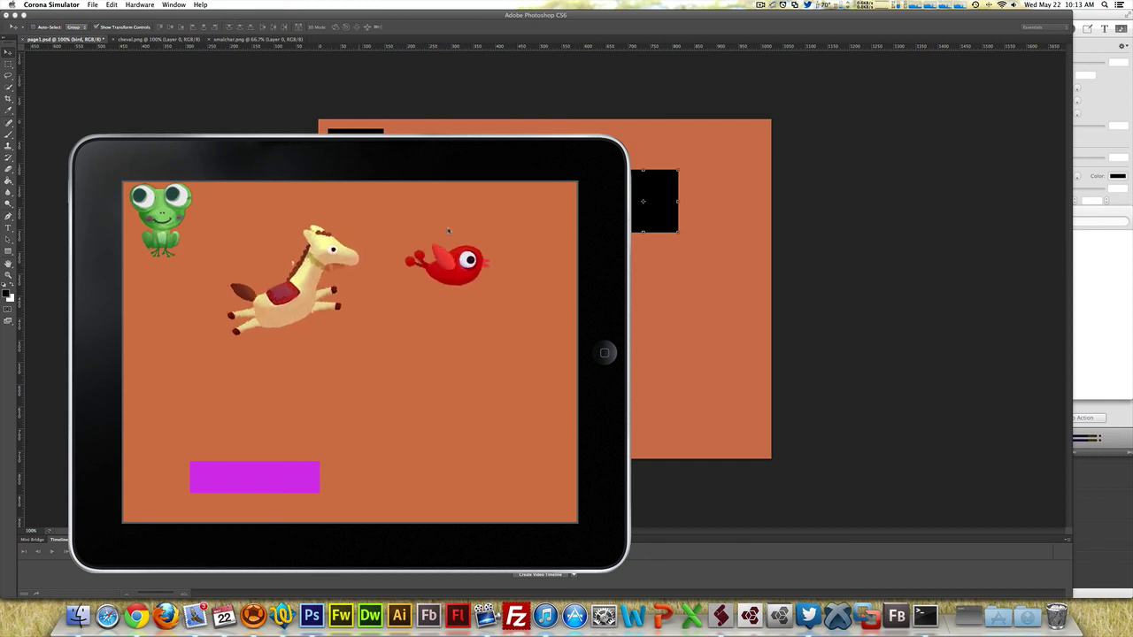
pyautogui.press('super+h')
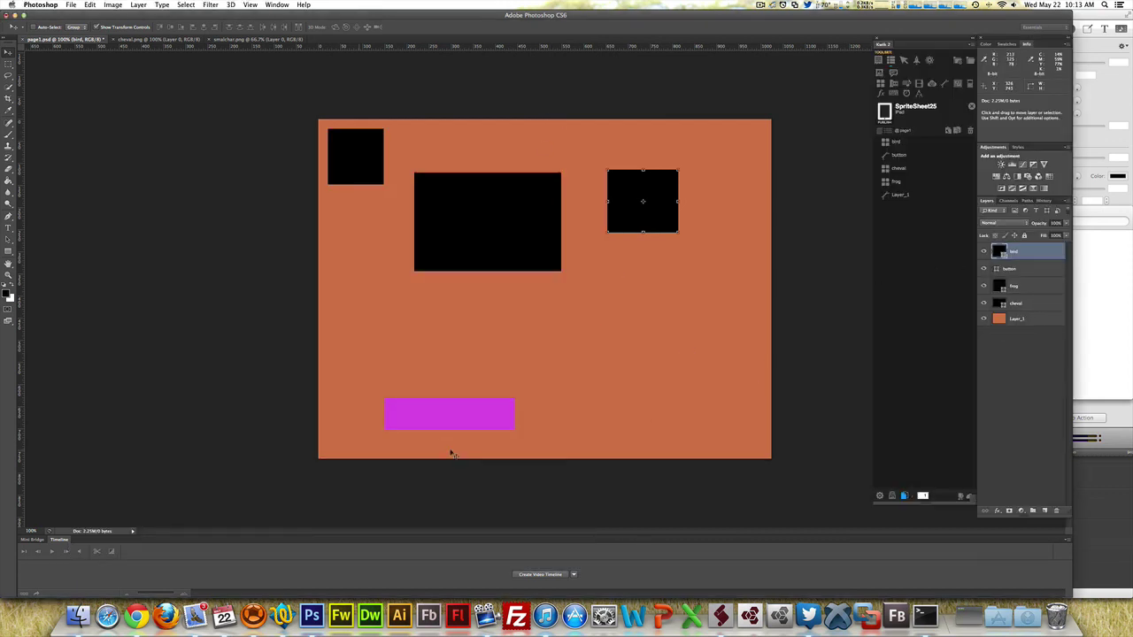
# Start adding a button to the button layer and open a Play Sprite action for it
pyautogui.click(1016, 273)
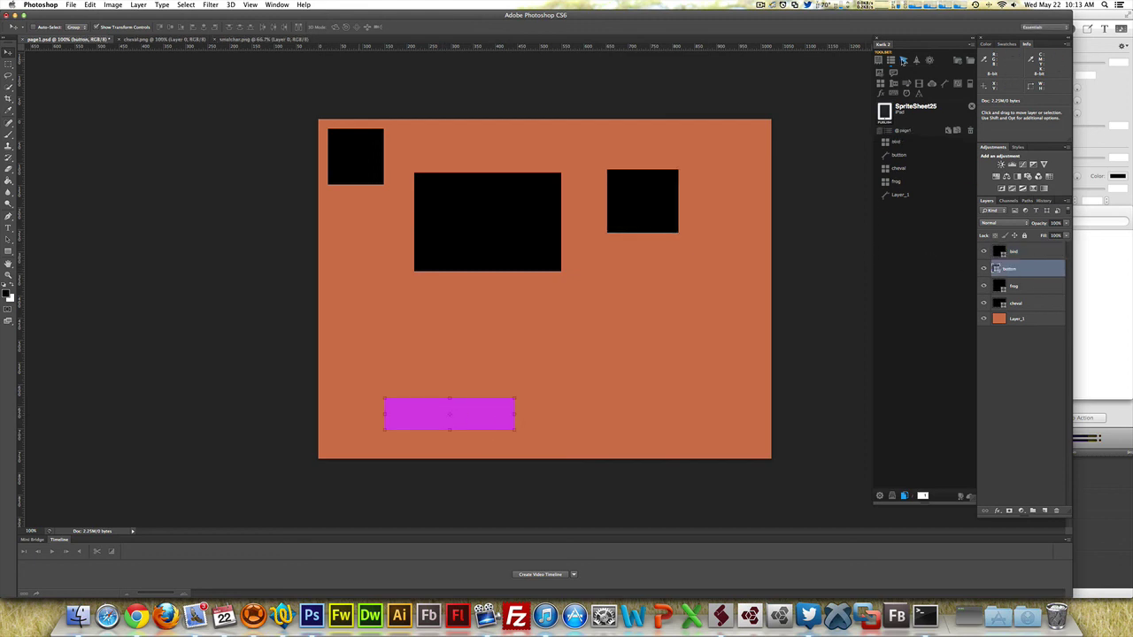
pyautogui.click(883, 77)
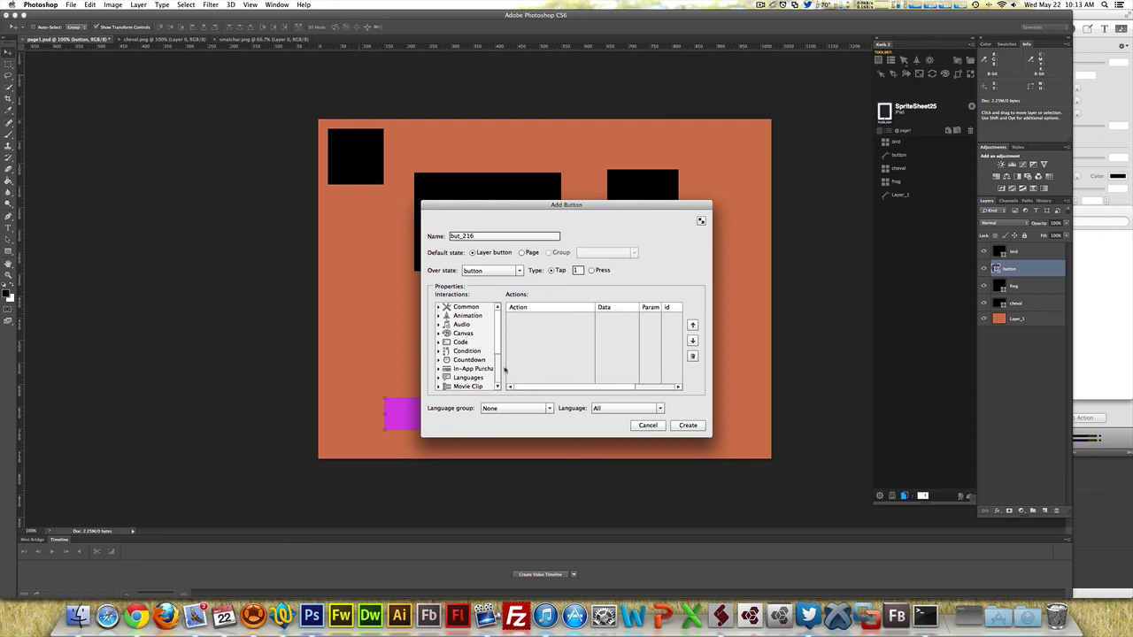
pyautogui.scroll(-3, 500, 374)
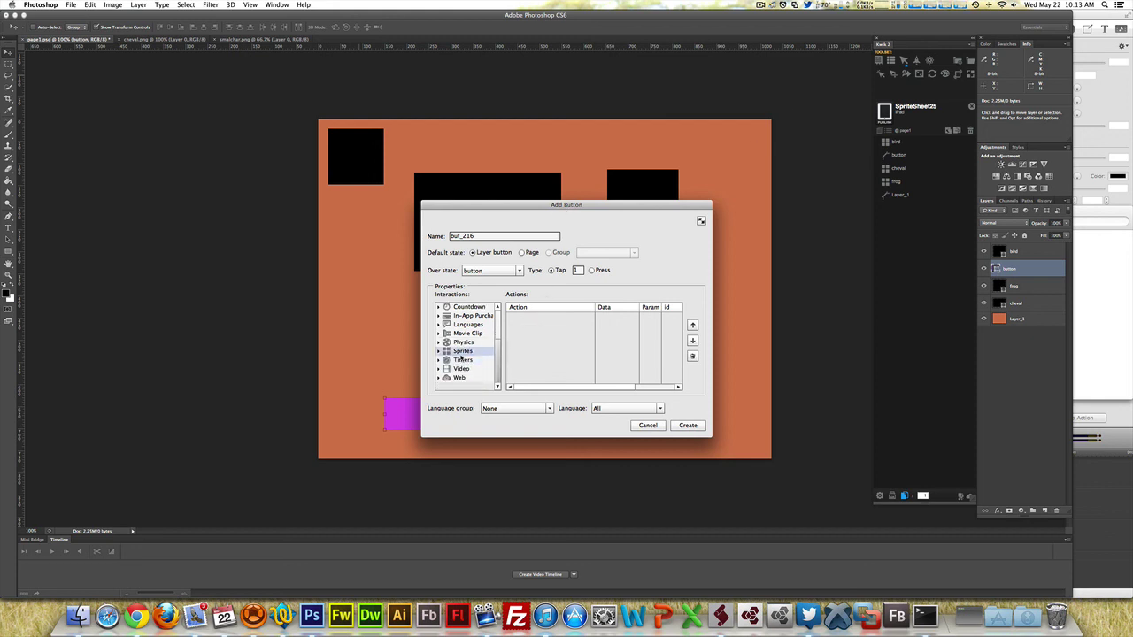
pyautogui.doubleClick(483, 351)
pyautogui.click(467, 360)
pyautogui.doubleClick(467, 361)
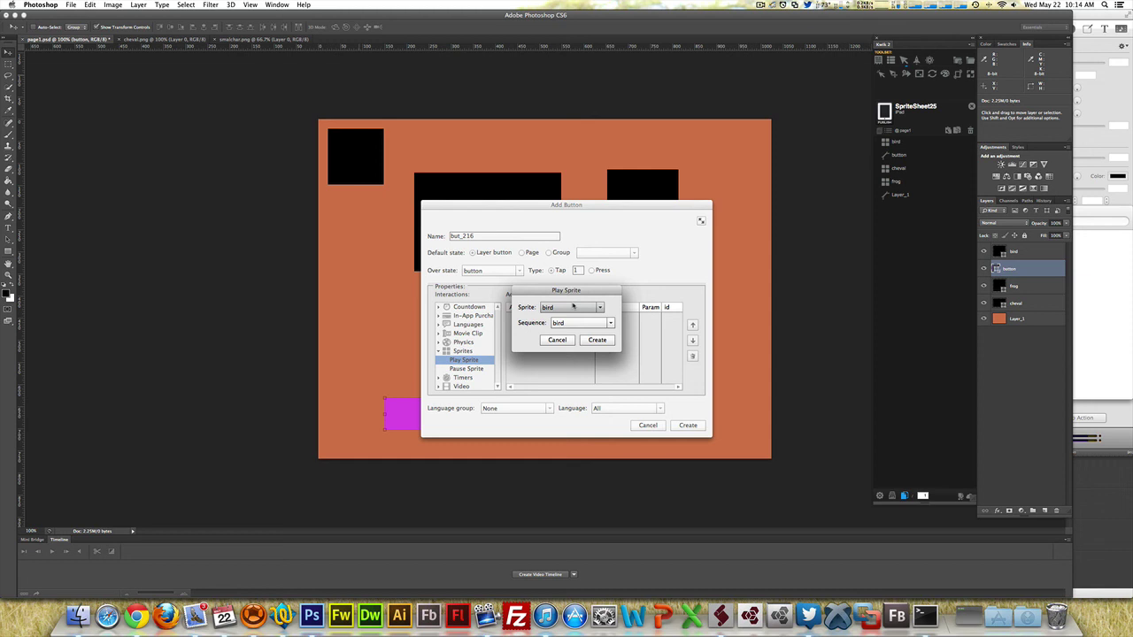
# Examine the sprites offered for the Play Sprite action and compare the sequences available for bird and cheval
pyautogui.click(573, 306)
pyautogui.click(573, 307)
pyautogui.click(576, 309)
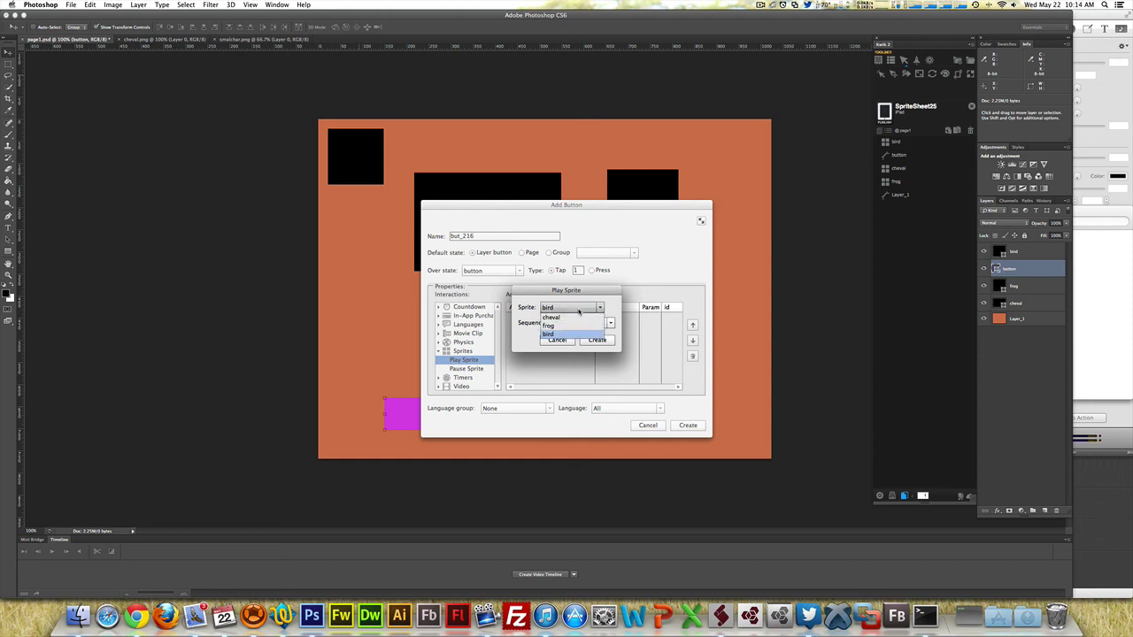
pyautogui.click(579, 309)
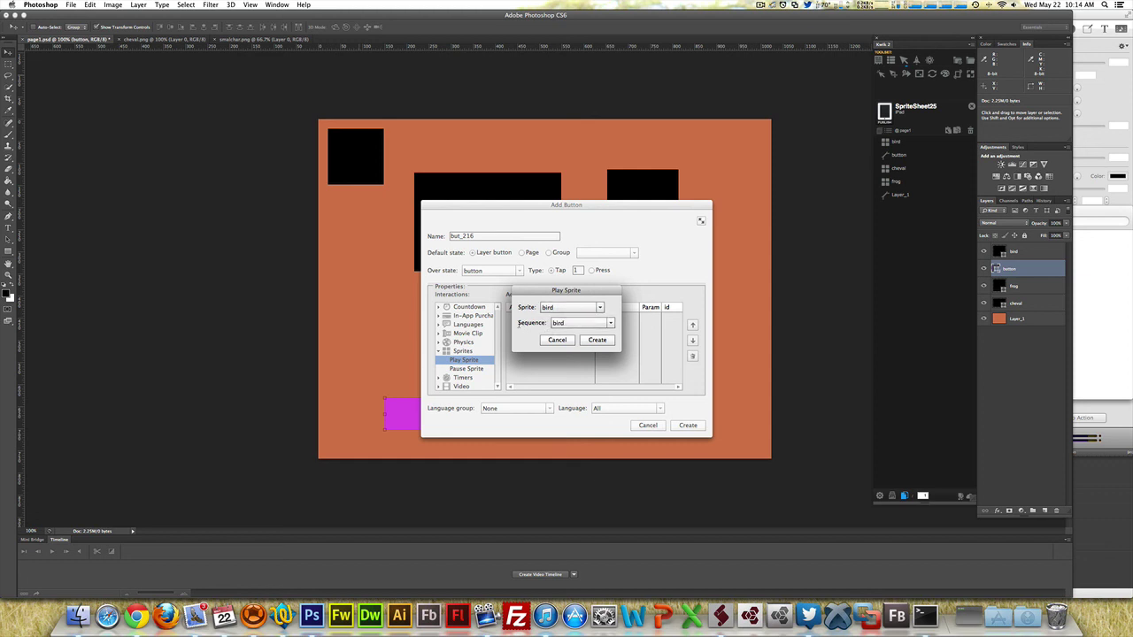
pyautogui.click(580, 323)
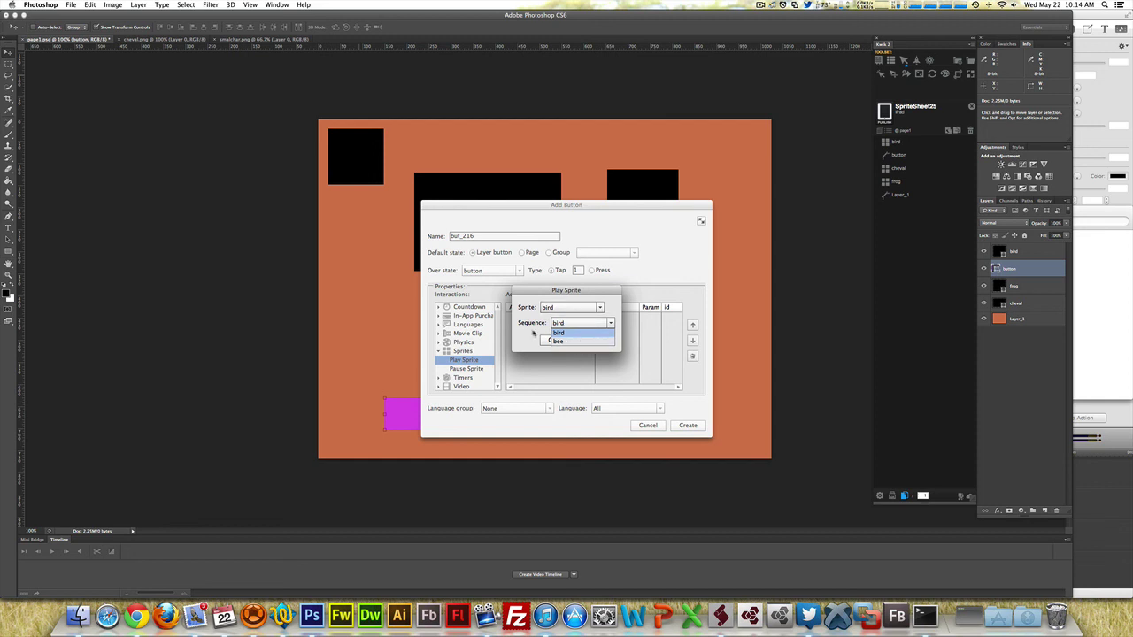
pyautogui.click(571, 308)
pyautogui.click(571, 308)
pyautogui.click(565, 318)
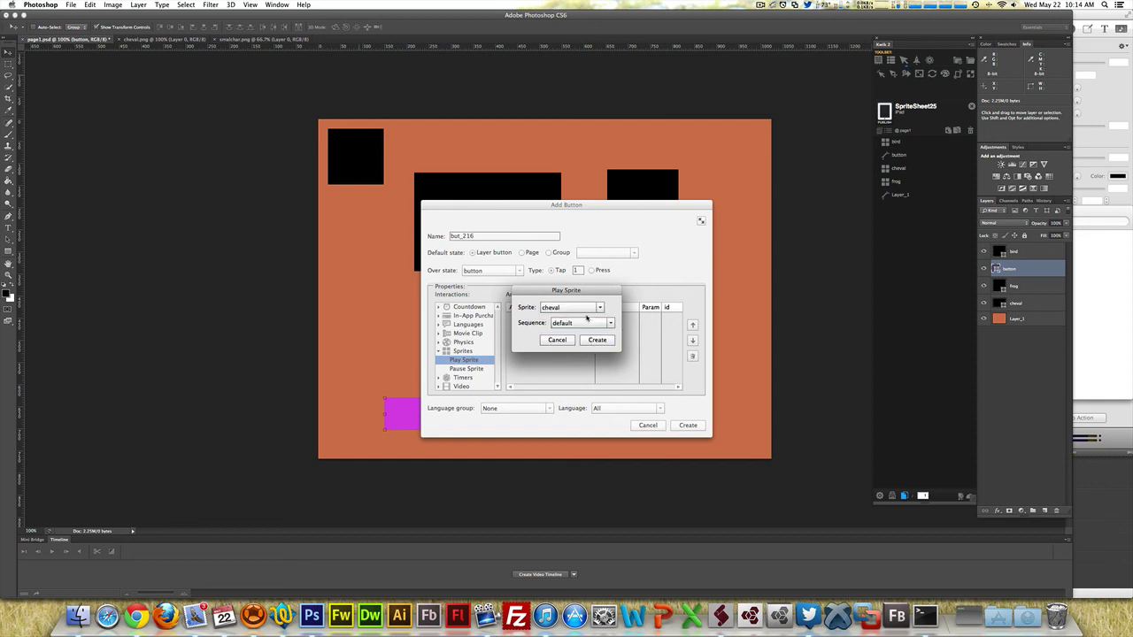
pyautogui.click(607, 324)
pyautogui.click(607, 324)
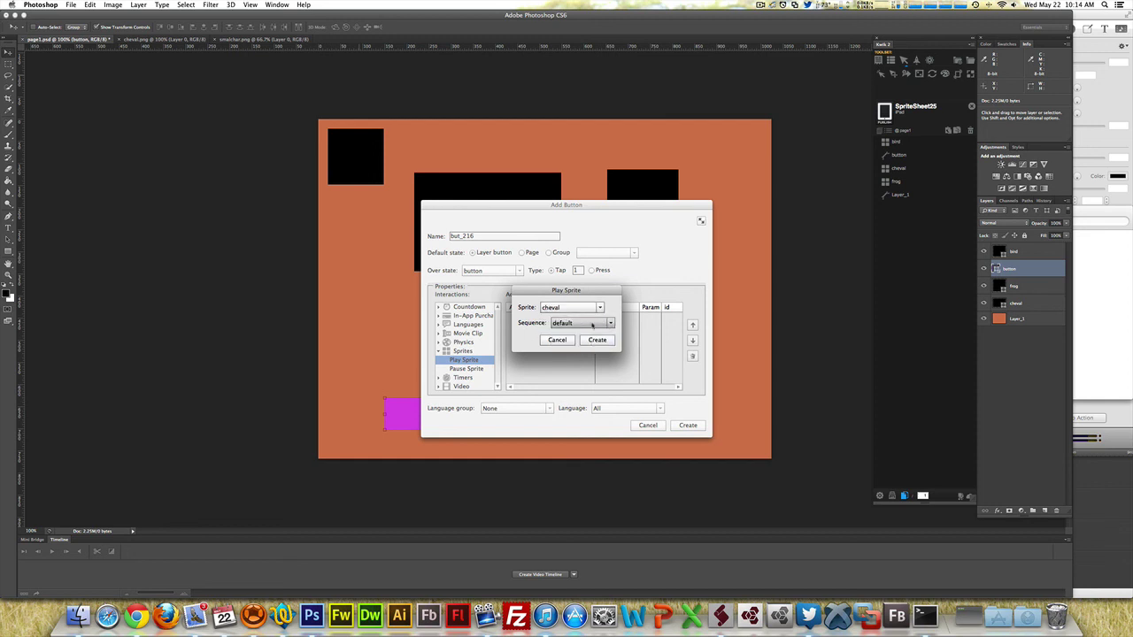
pyautogui.click(571, 307)
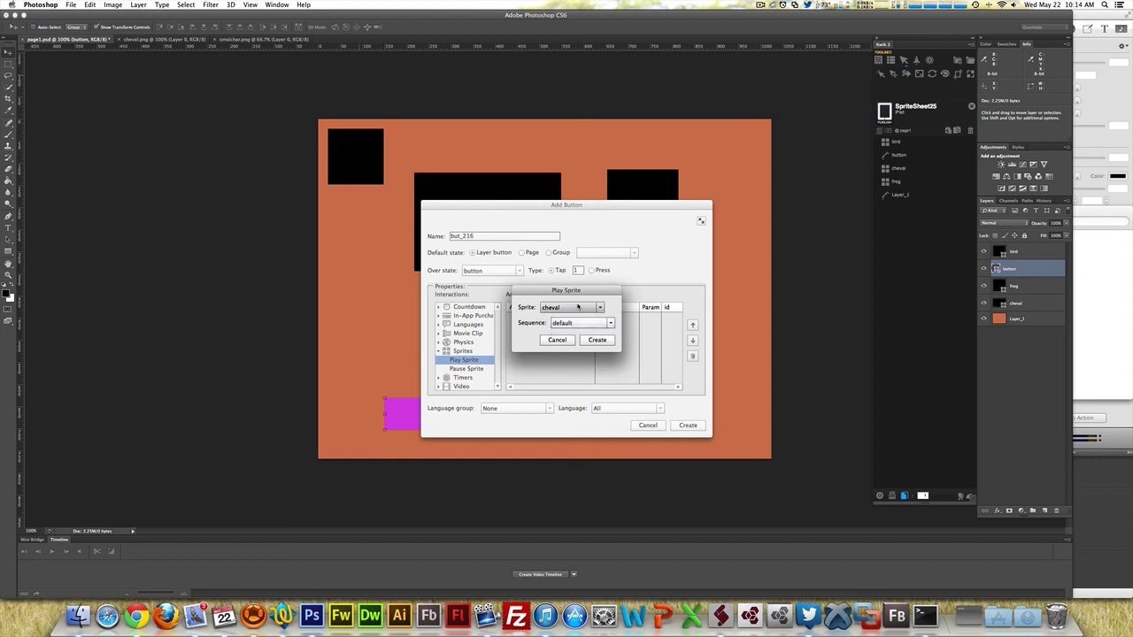
pyautogui.click(569, 333)
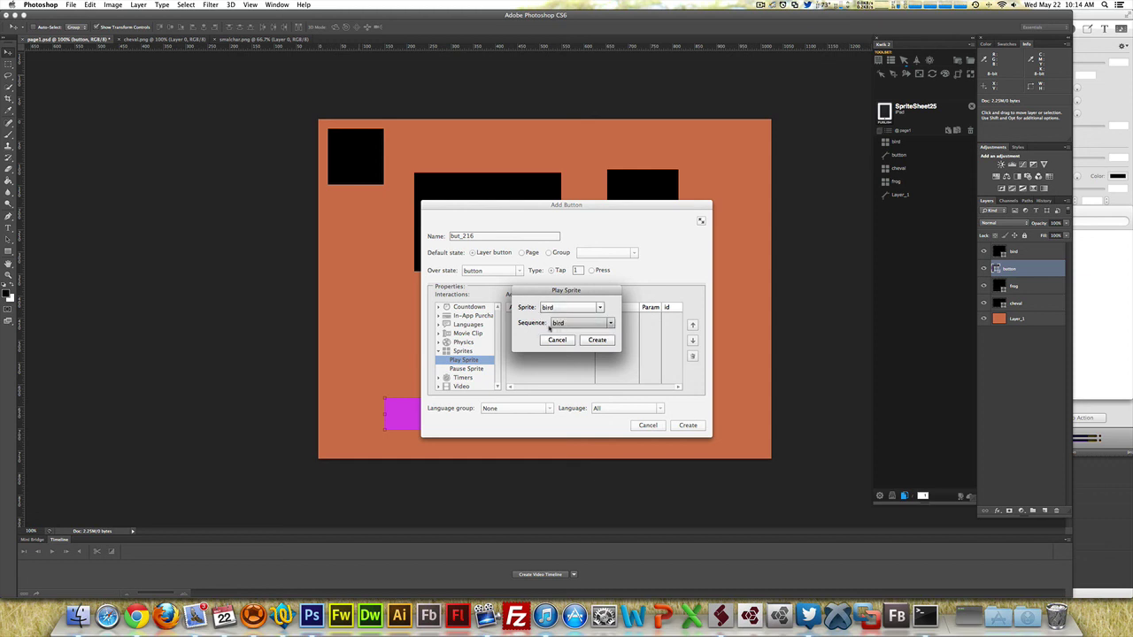
# Set the bird sprite's sequence to "bee" and add the Play Sprite action to the button
pyautogui.click(568, 325)
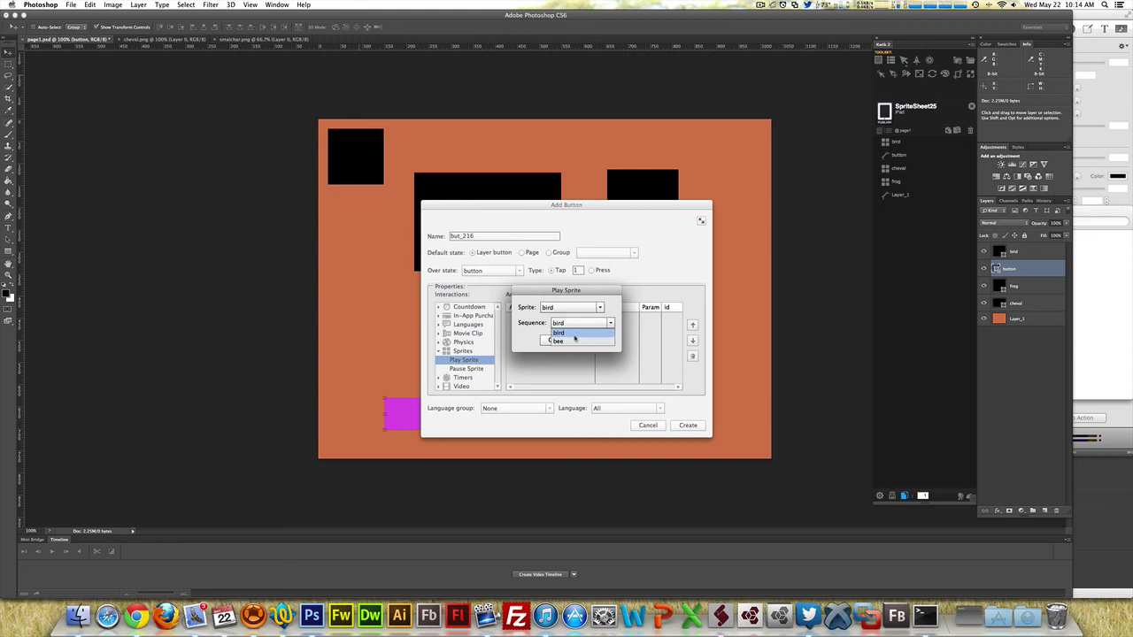
pyautogui.click(567, 341)
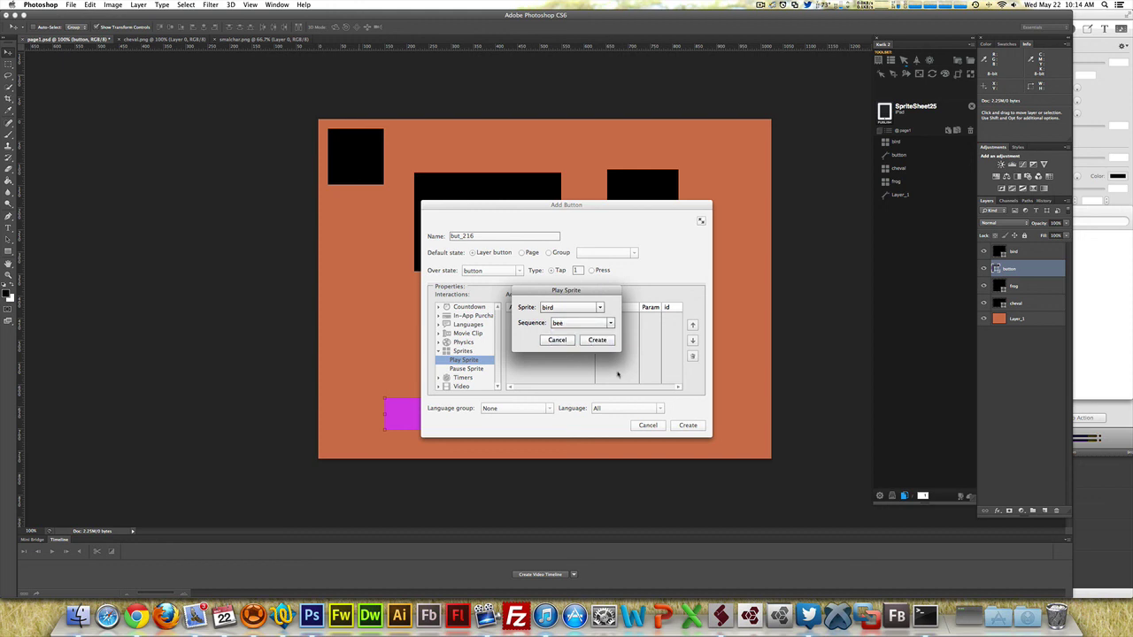
pyautogui.click(598, 340)
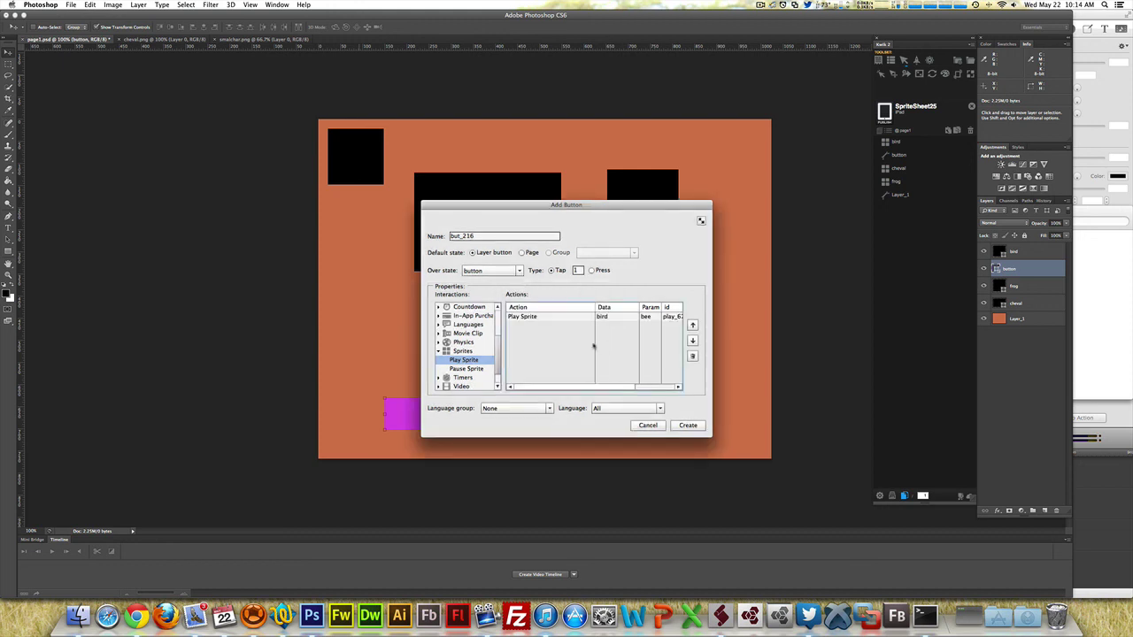
# Create the button with its action and publish the project for preview in Corona Simulator
pyautogui.click(688, 426)
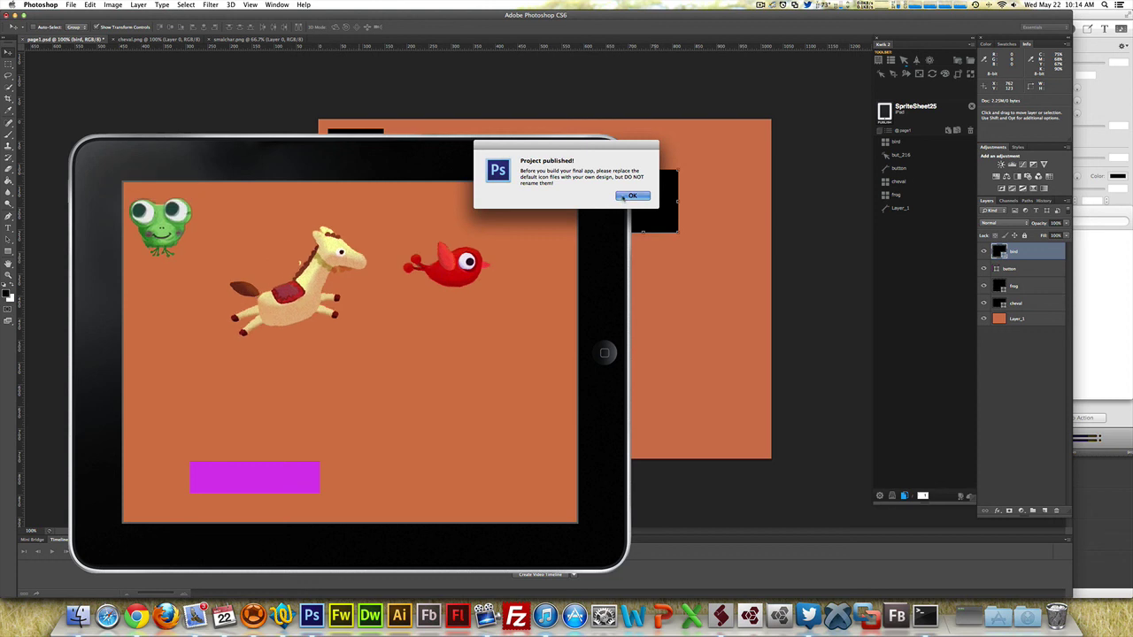
pyautogui.click(637, 196)
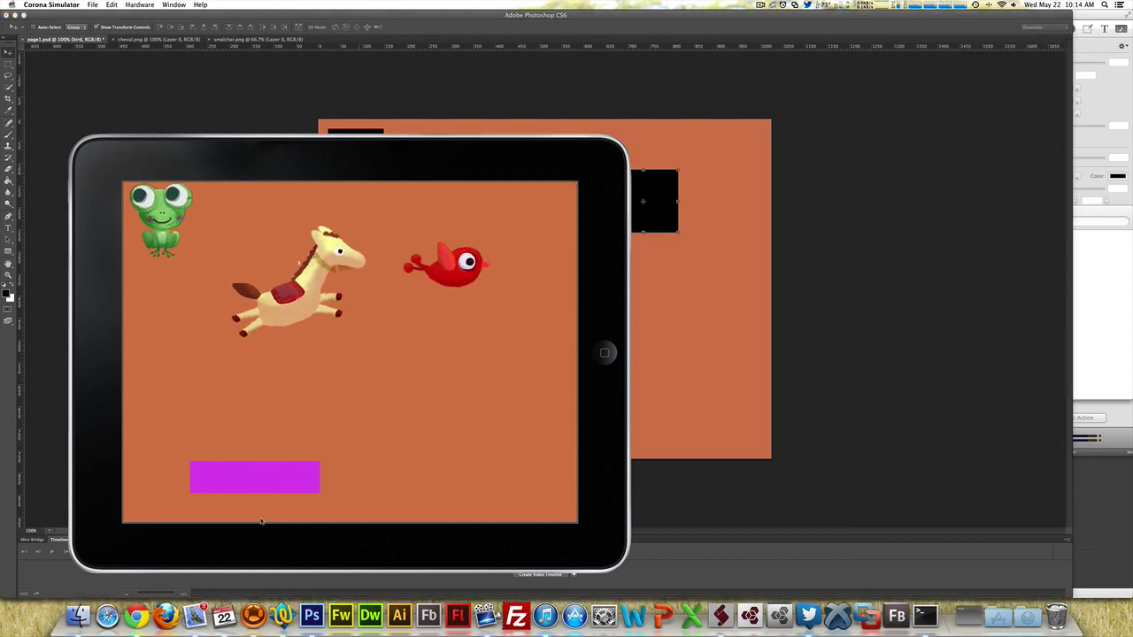